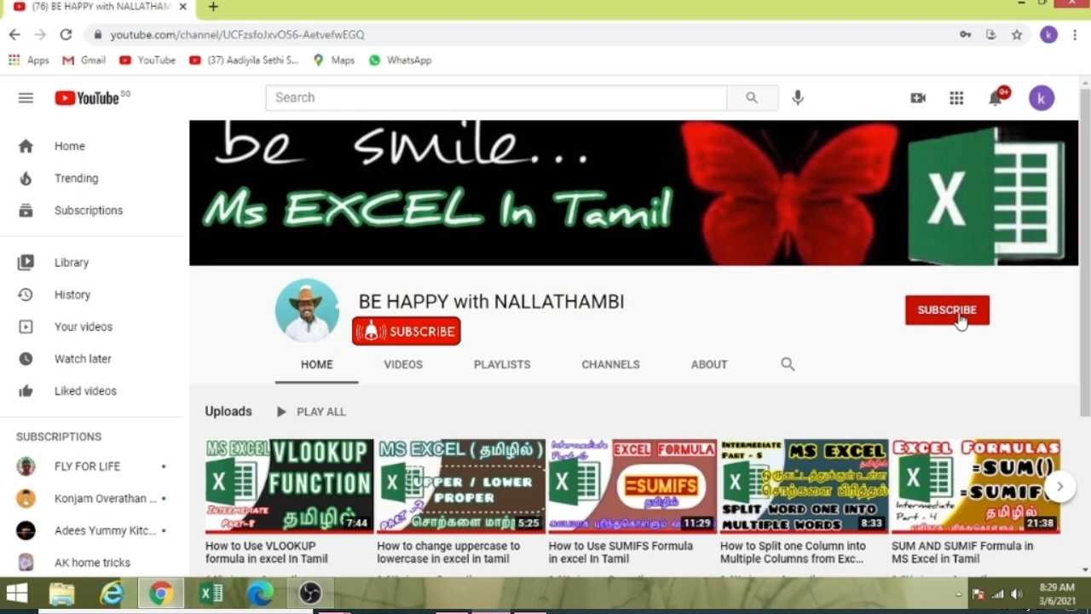
Subscribe to the BE HAPPY with NALLATHAMBI channel and set its notifications to All
left_click(968, 314)
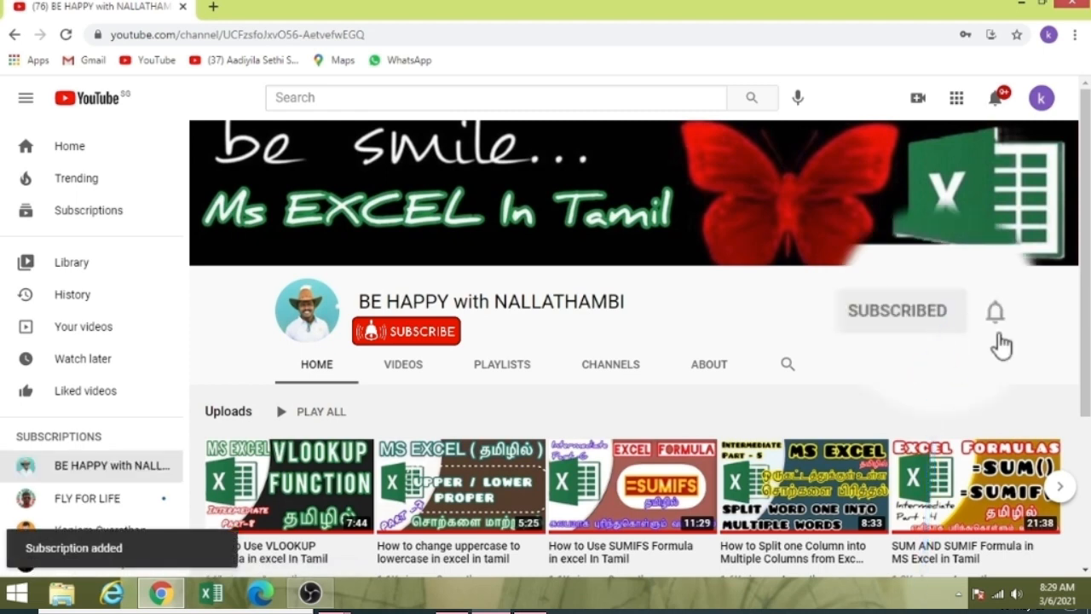
left_click(996, 313)
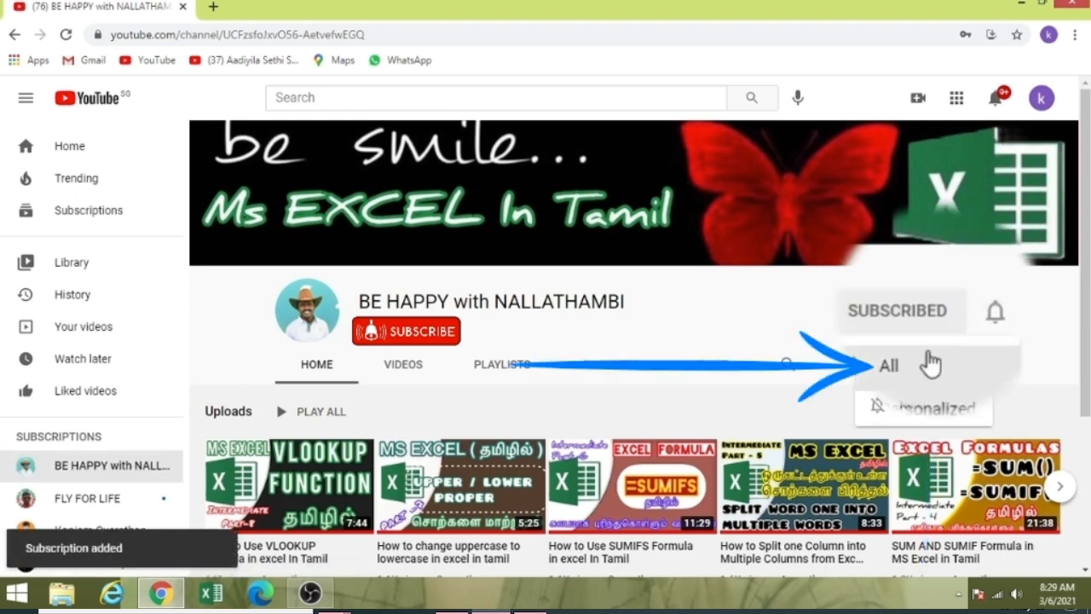
left_click(896, 371)
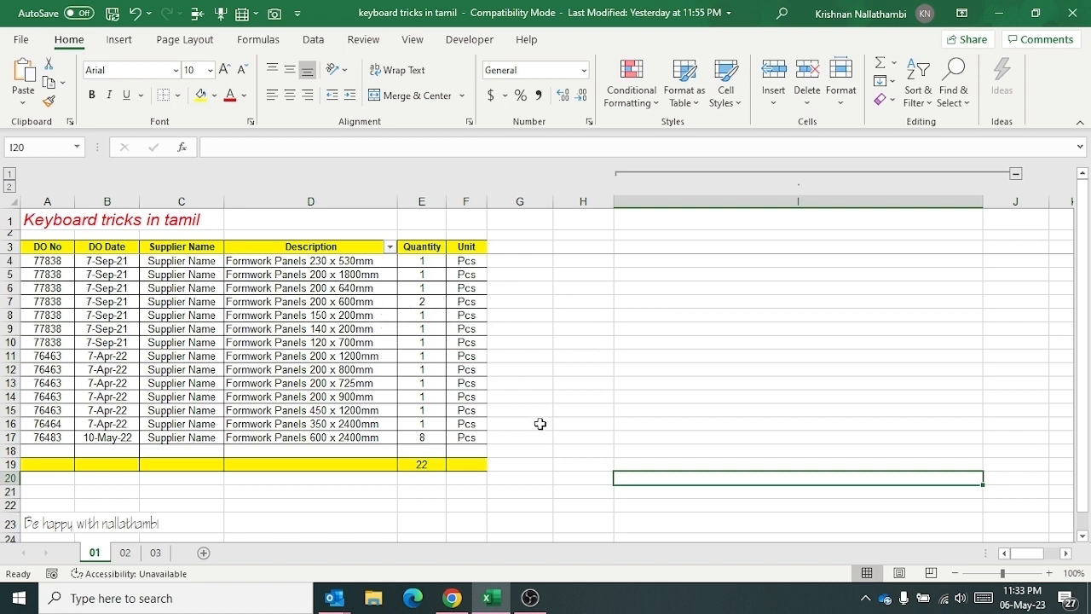
Collapse the outline column group and insert two blank columns before the Quantity column on sheet 01
left_click(10, 174)
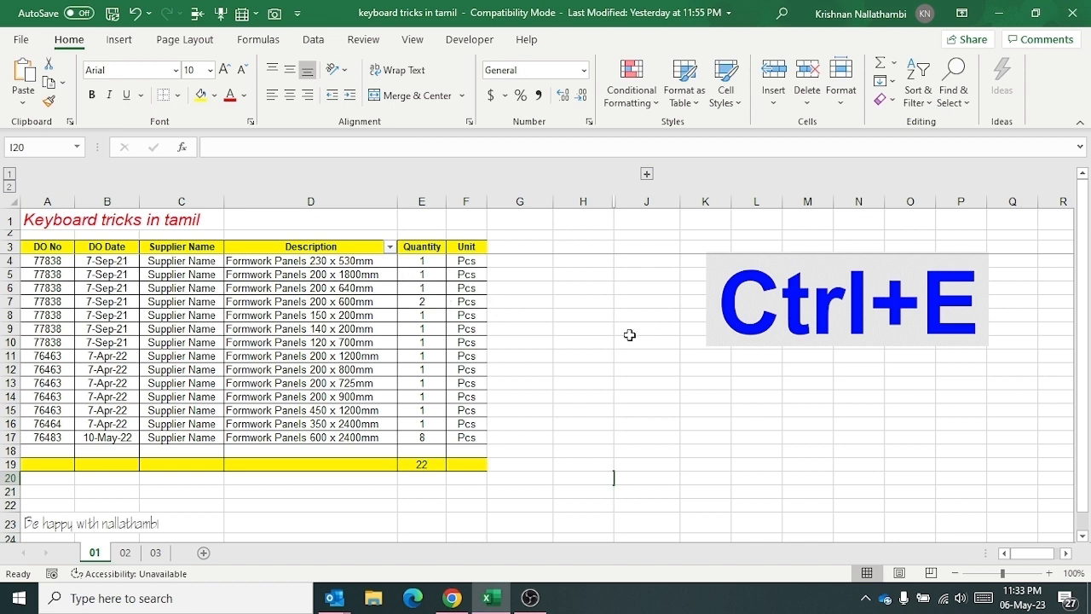
left_click(415, 249)
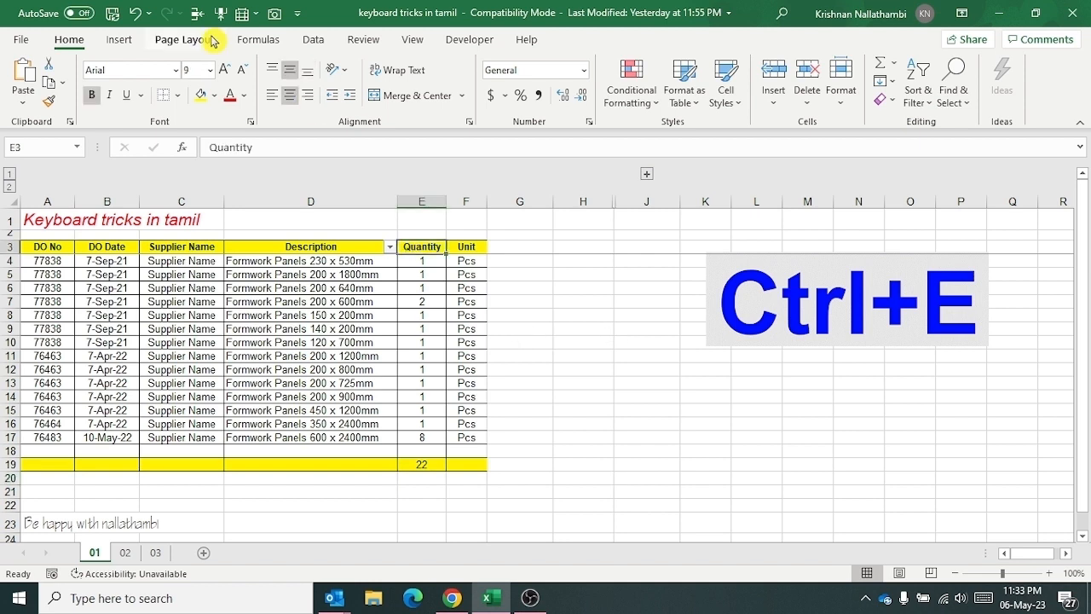
left_click(225, 13)
left_click(227, 19)
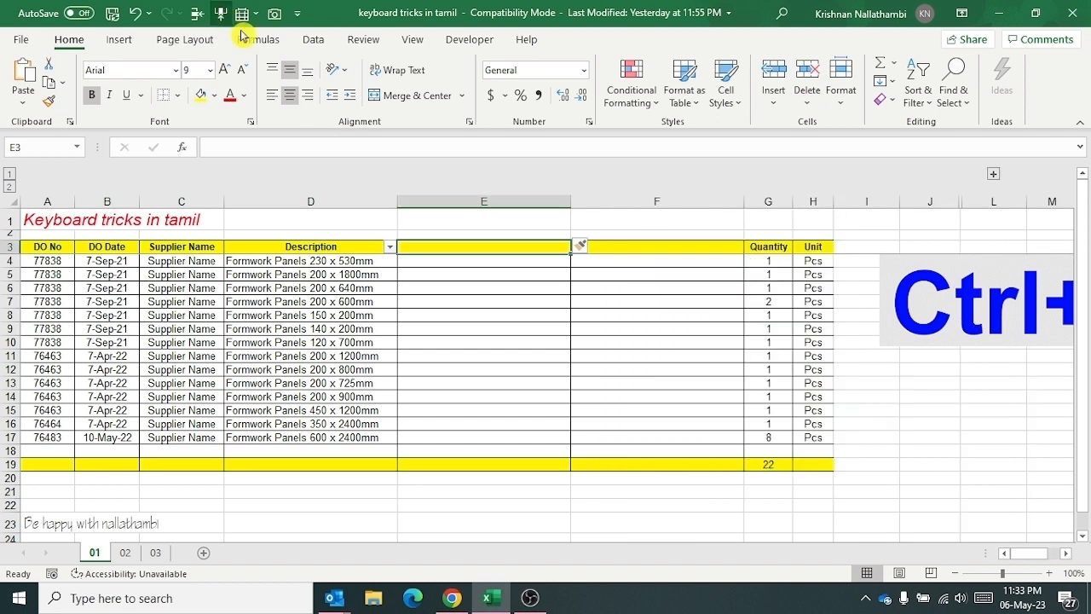
Narrow the two new blank columns E and F between Description and Quantity
left_click_drag(570, 201, 459, 205)
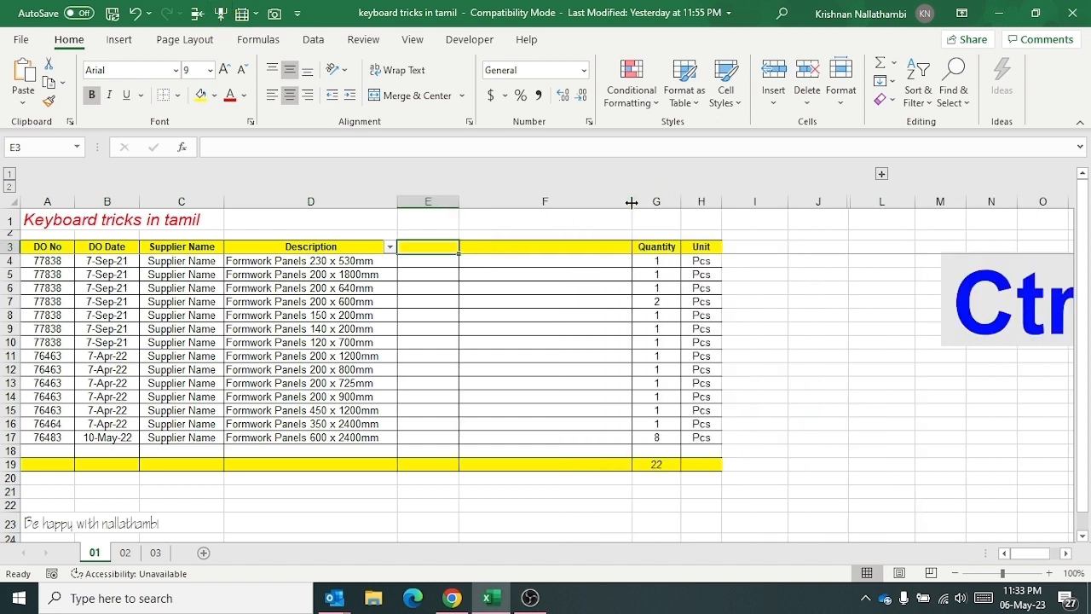
left_click_drag(631, 204, 504, 217)
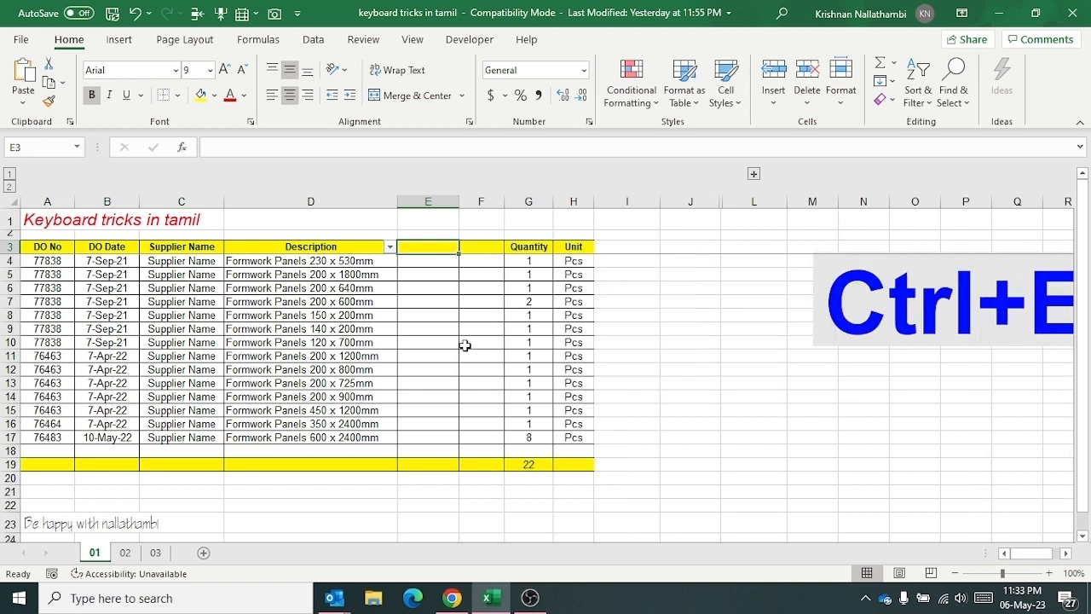
Enter the first description's two panel dimensions as fill examples, 230 in E4 and 530 in F4
left_click(419, 260)
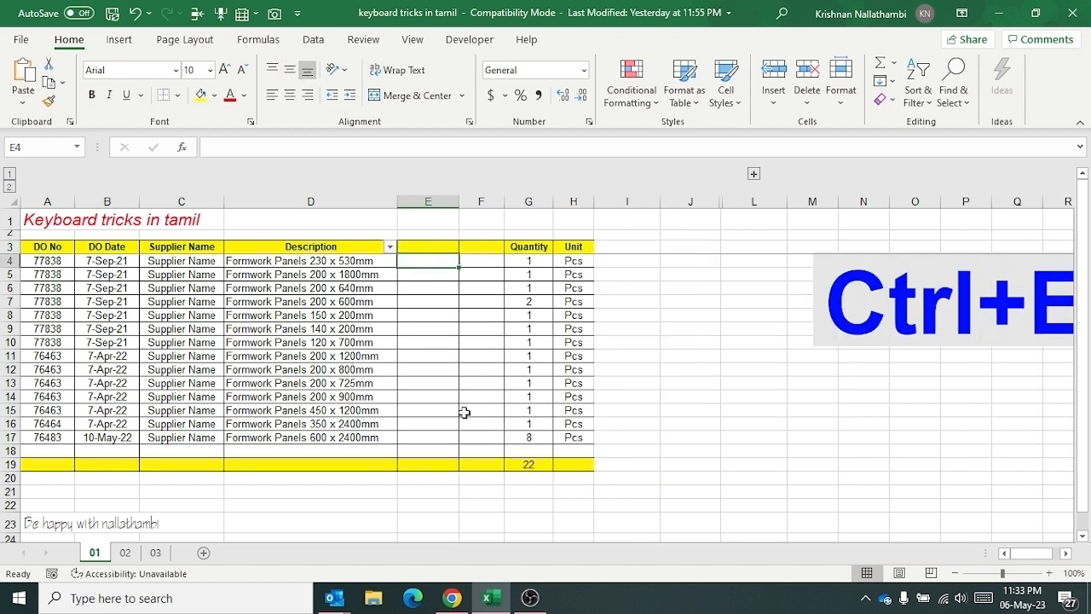
key("Left")
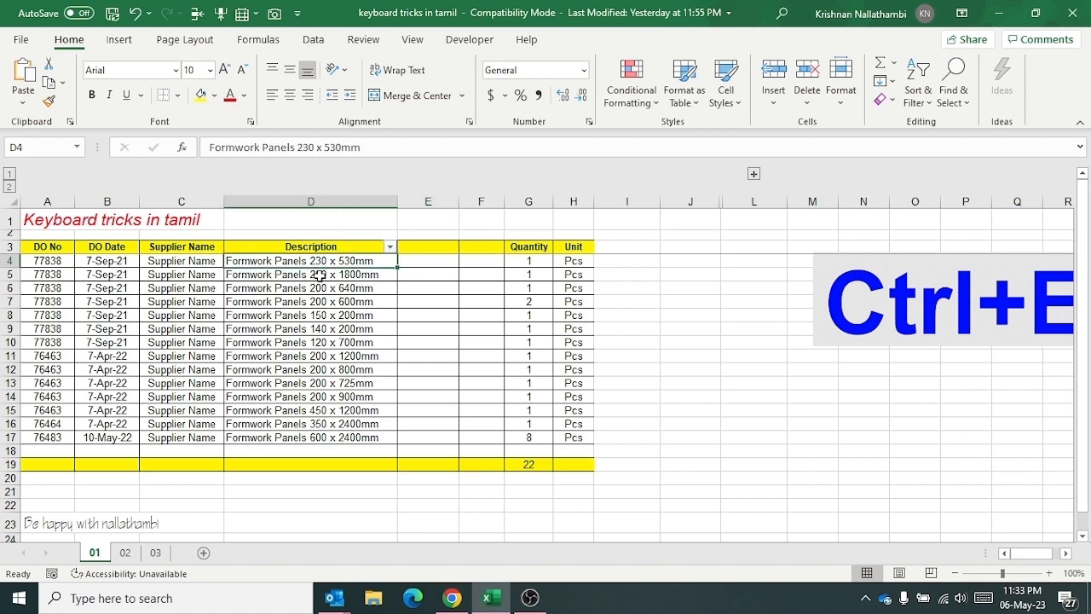
left_click(416, 261)
type("230")
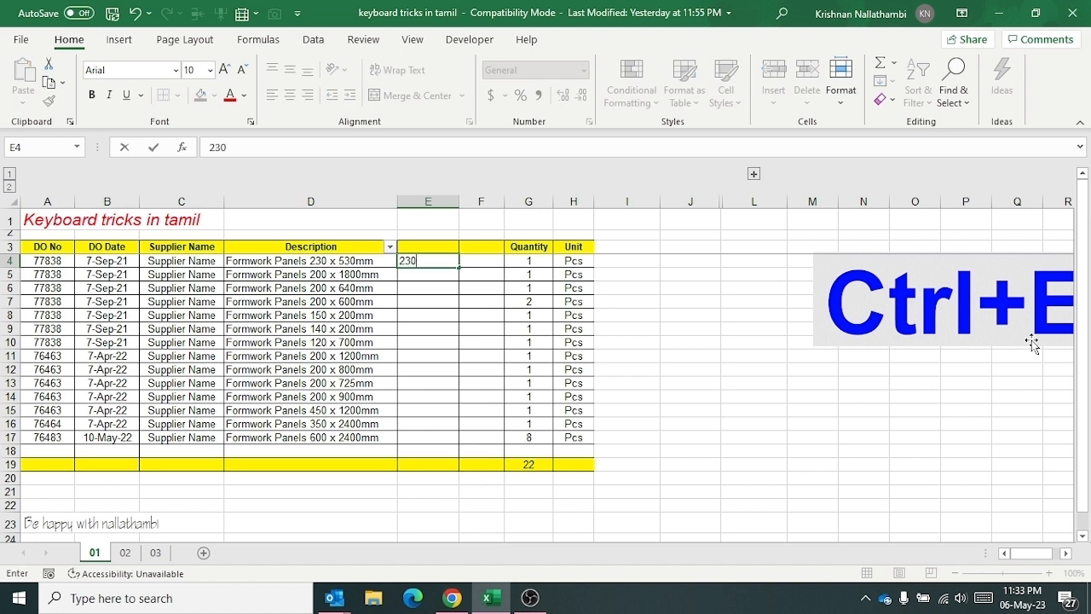
left_click(474, 257)
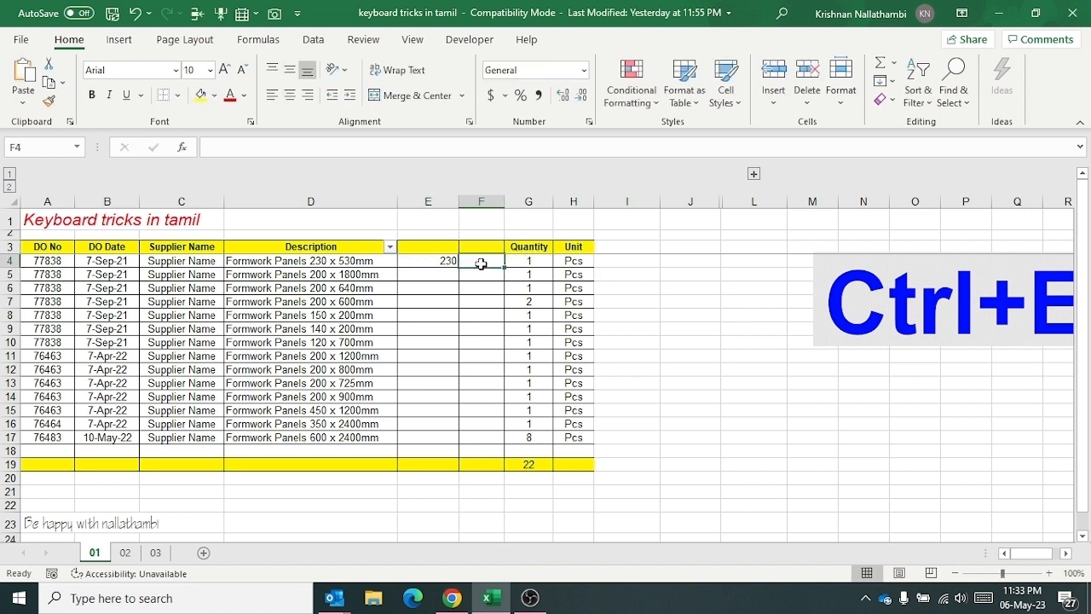
type("5")
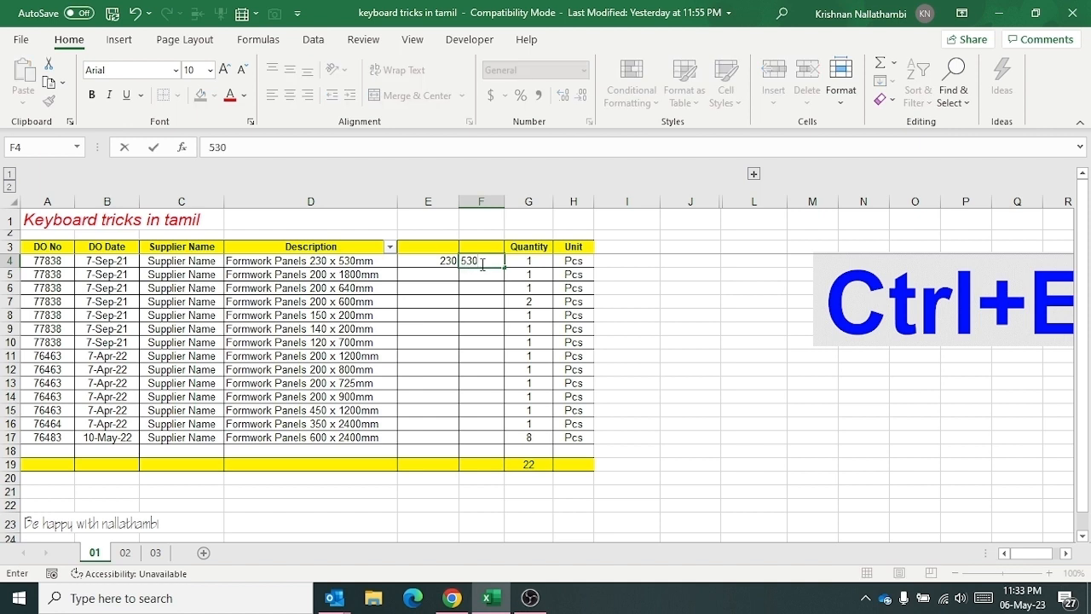
type("30")
Flash Fill columns E and F from row 5 to extract both panel dimensions from the descriptions
left_click(428, 277)
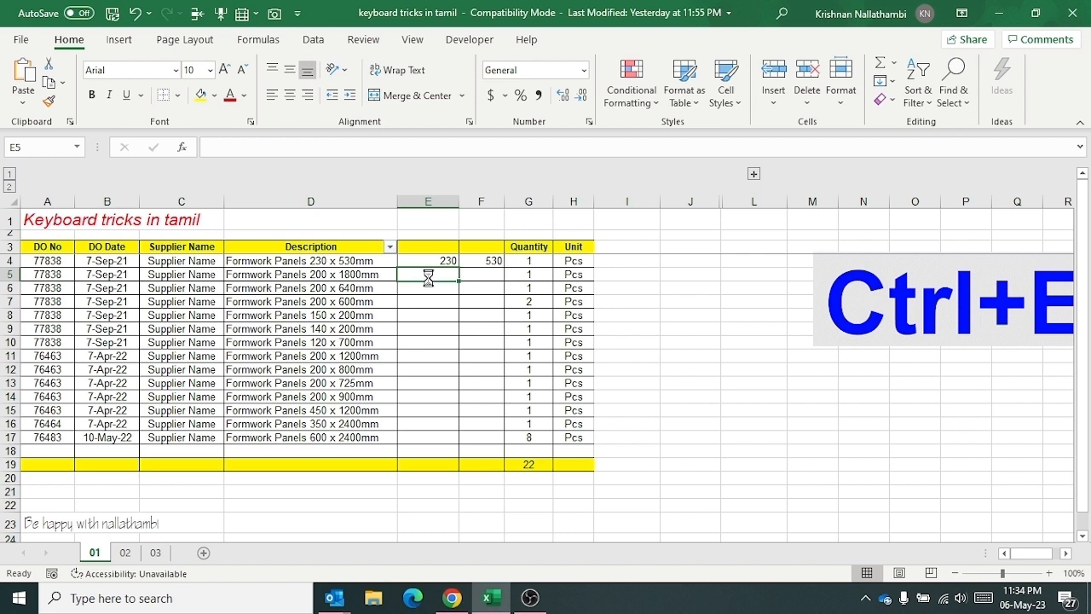
left_click(495, 277)
key("ctrl+e")
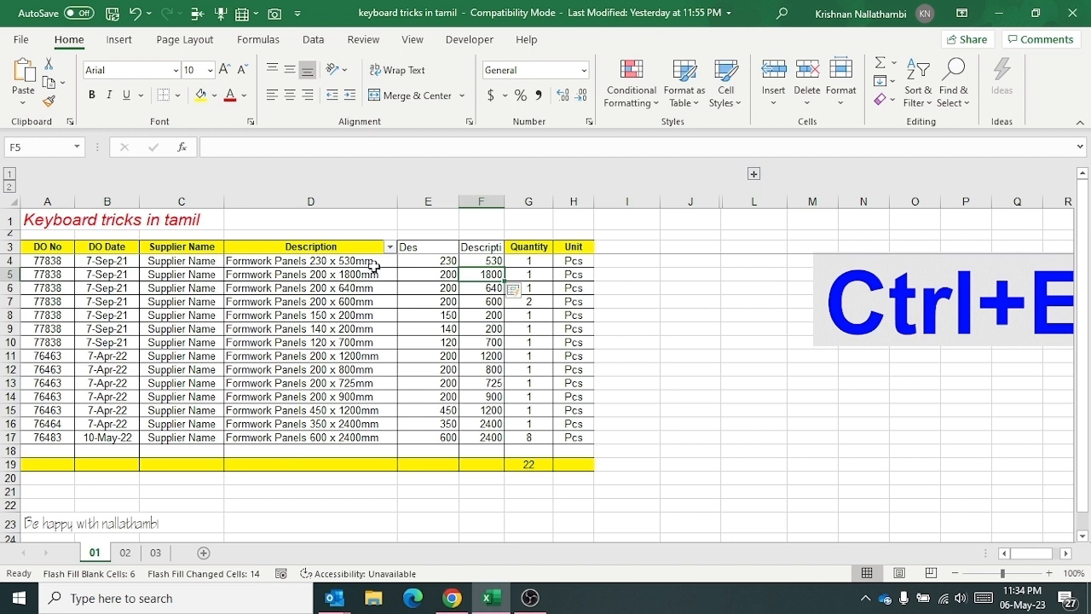
left_click(421, 248)
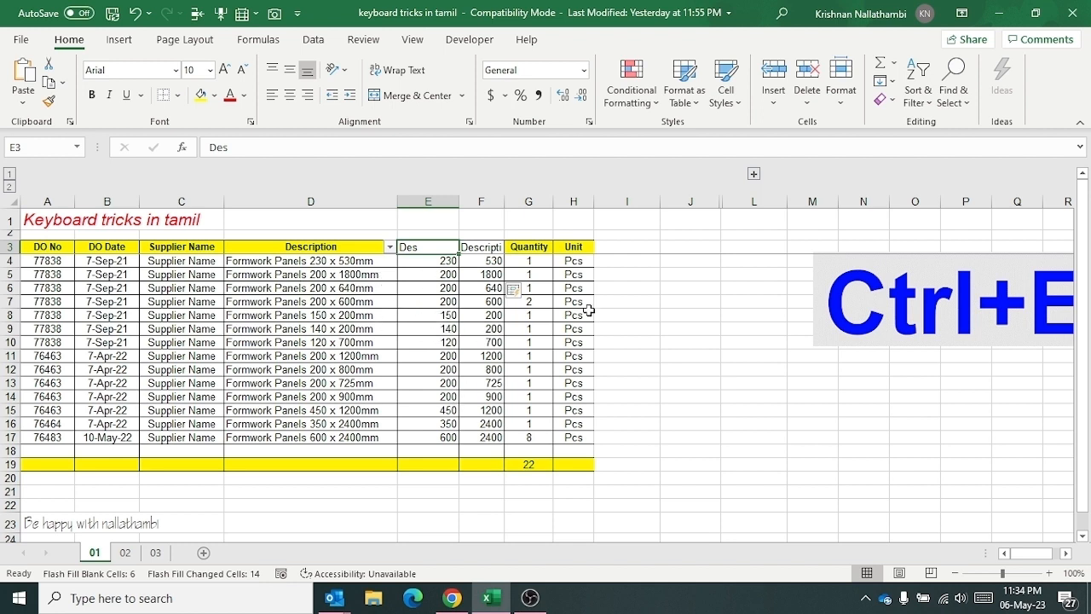
Capture the screen showing sheet 02 and paste the screenshot into the open WhatsApp chat in Chrome
left_click(125, 553)
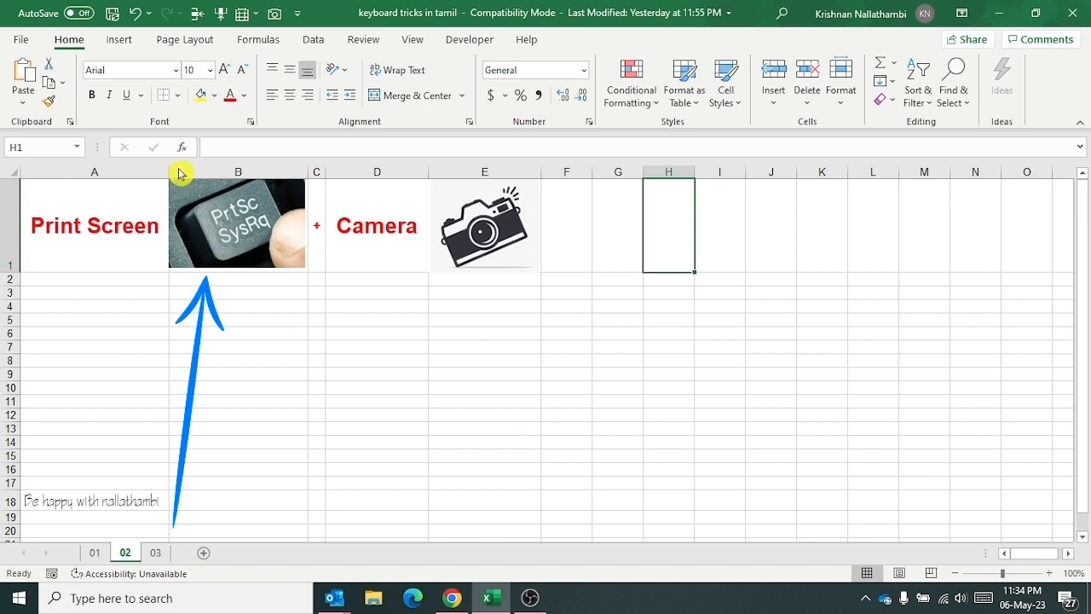
left_click(126, 375)
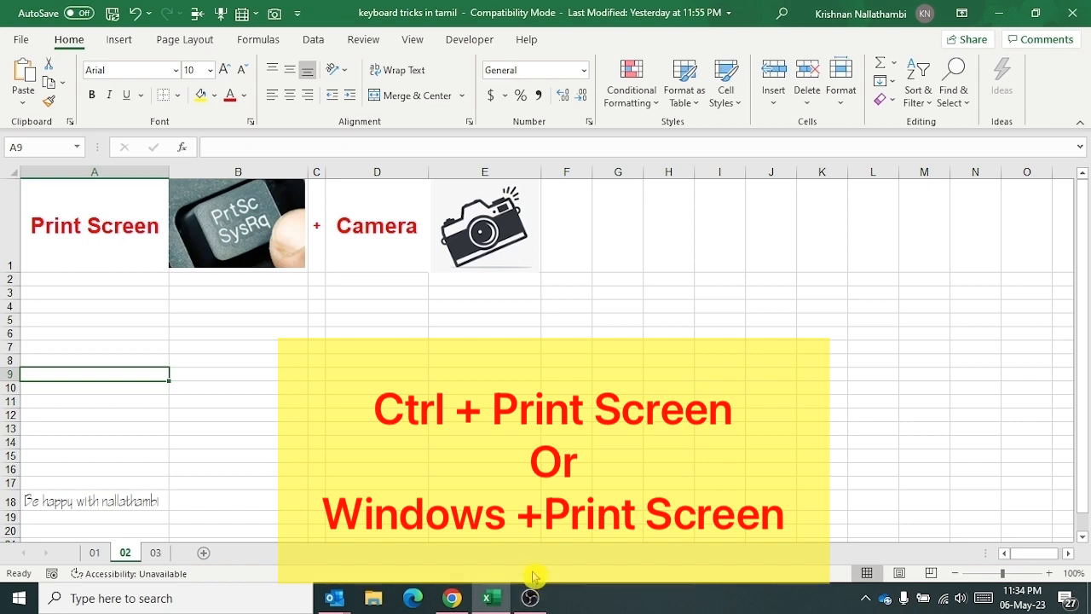
left_click(460, 604)
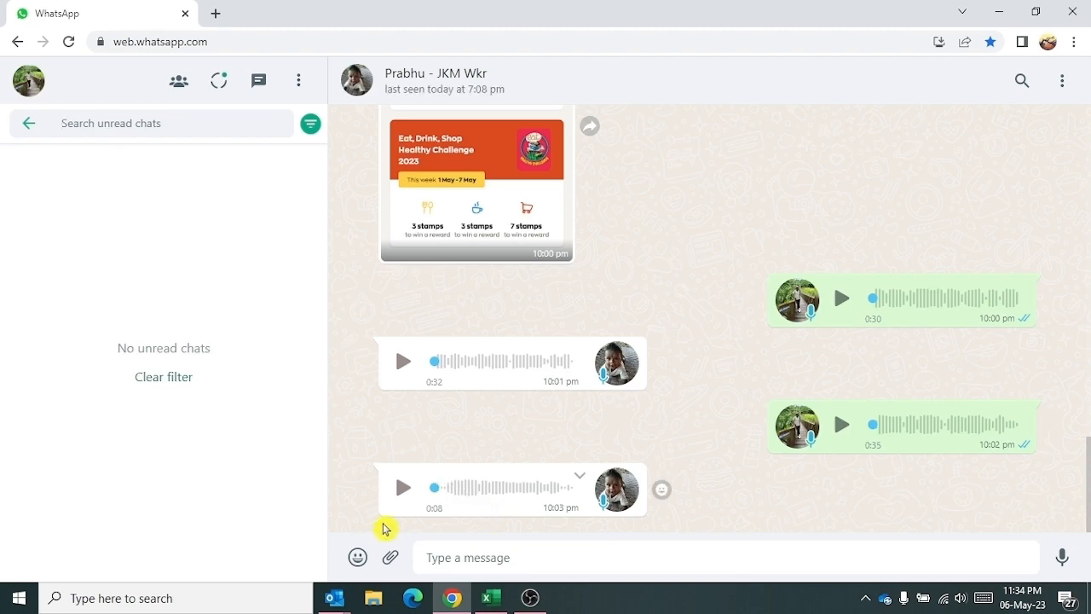
left_click(445, 564)
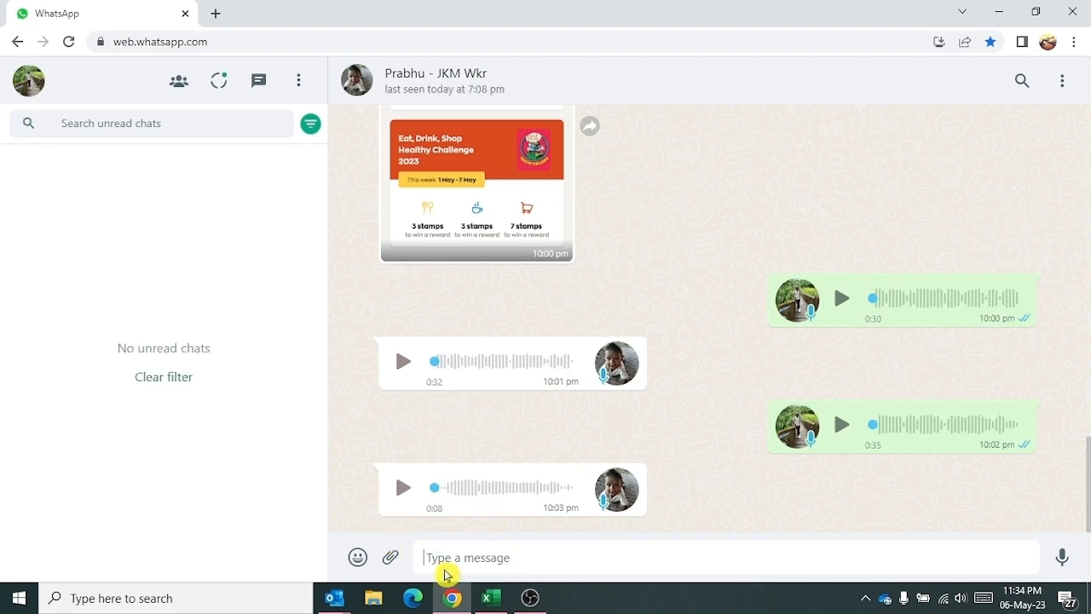
key("ctrl+v")
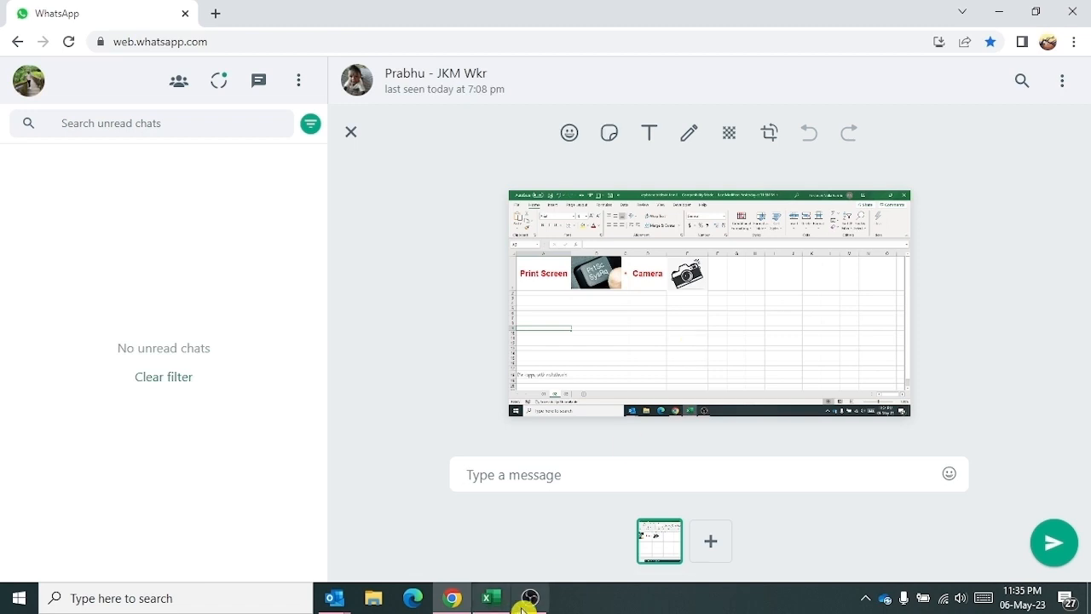
Paste the screenshot into a blank Outlook email and shrink the picture proportionally
mouse_move(523, 601)
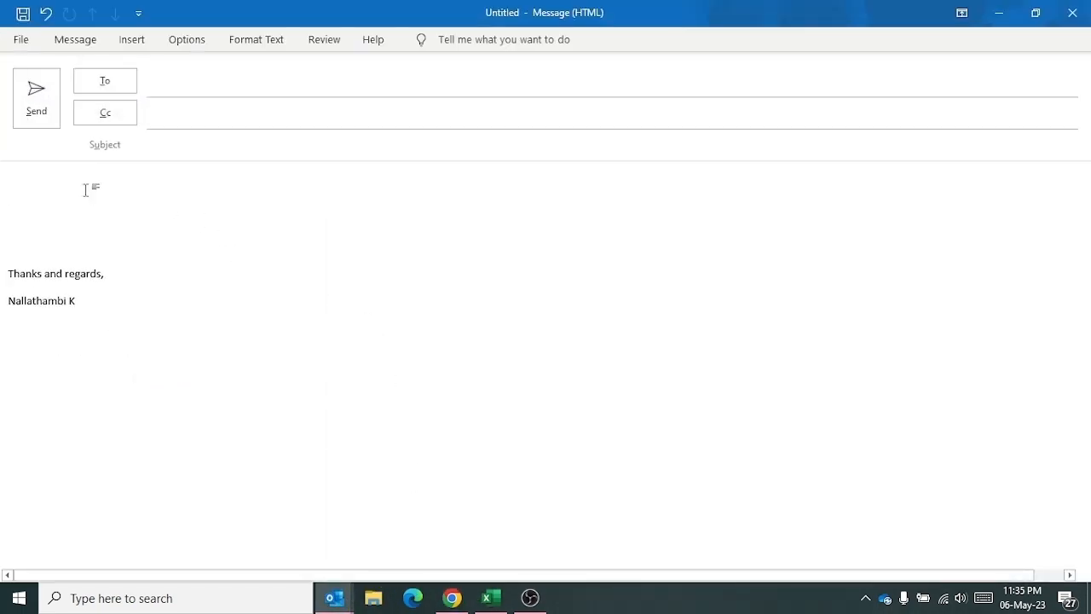
key("ctrl+v")
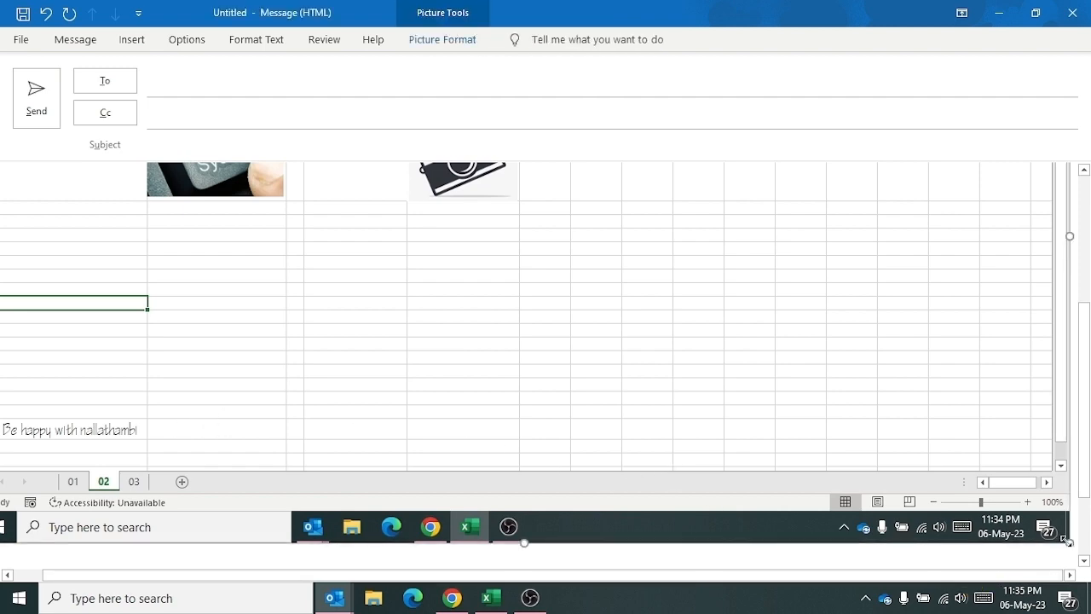
left_click_drag(1066, 540, 639, 363)
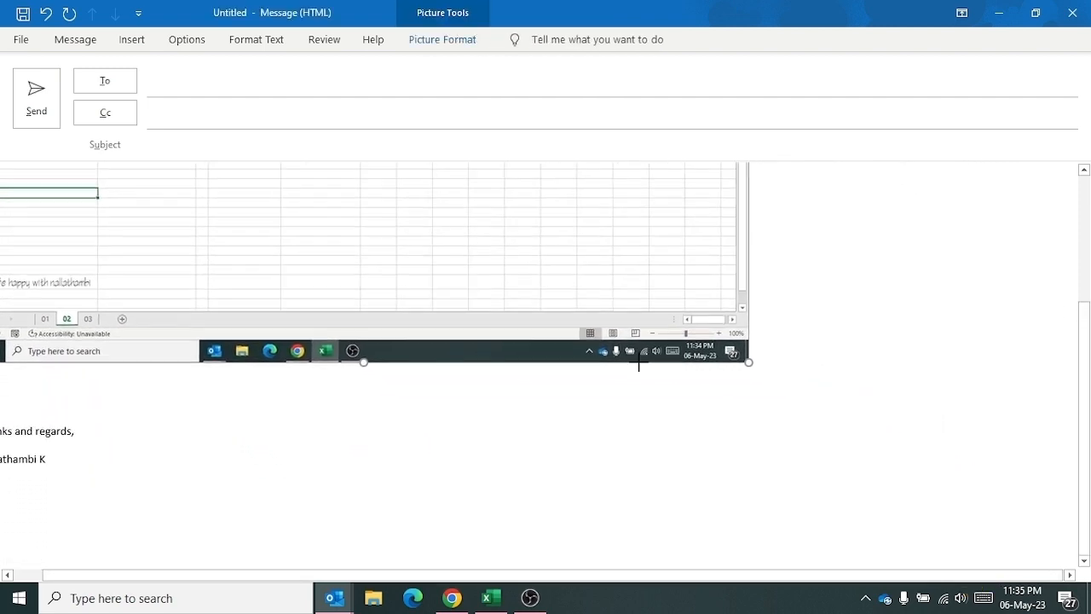
scroll(638, 364, "up", 5)
scroll(779, 497, "down", 2)
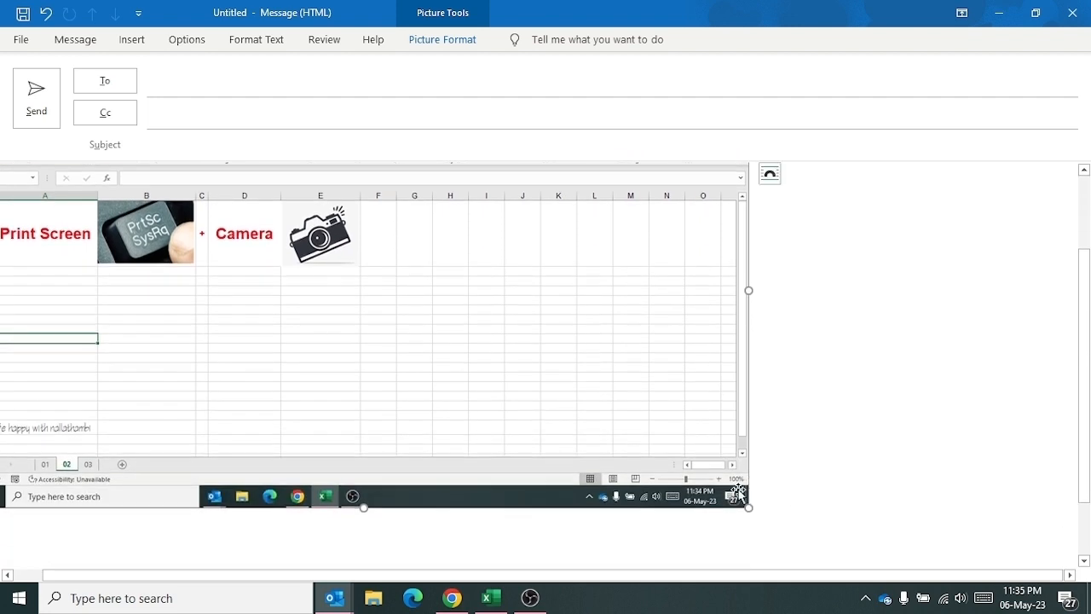
left_click_drag(748, 505, 568, 409)
scroll(550, 409, "up", 2)
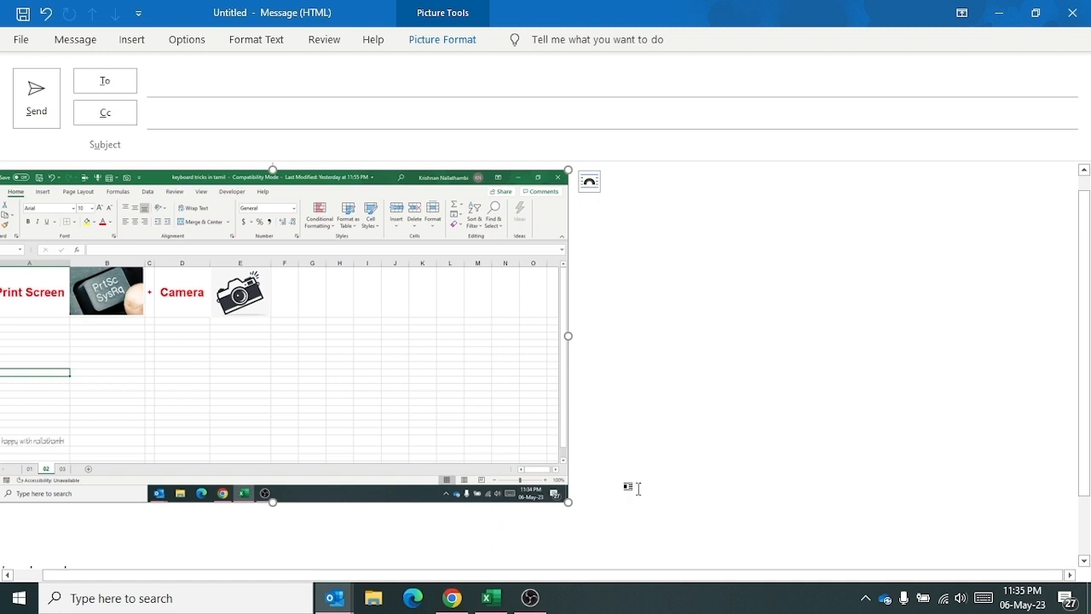
Delete the pasted screenshot from the email and return to the Excel workbook
key("Delete")
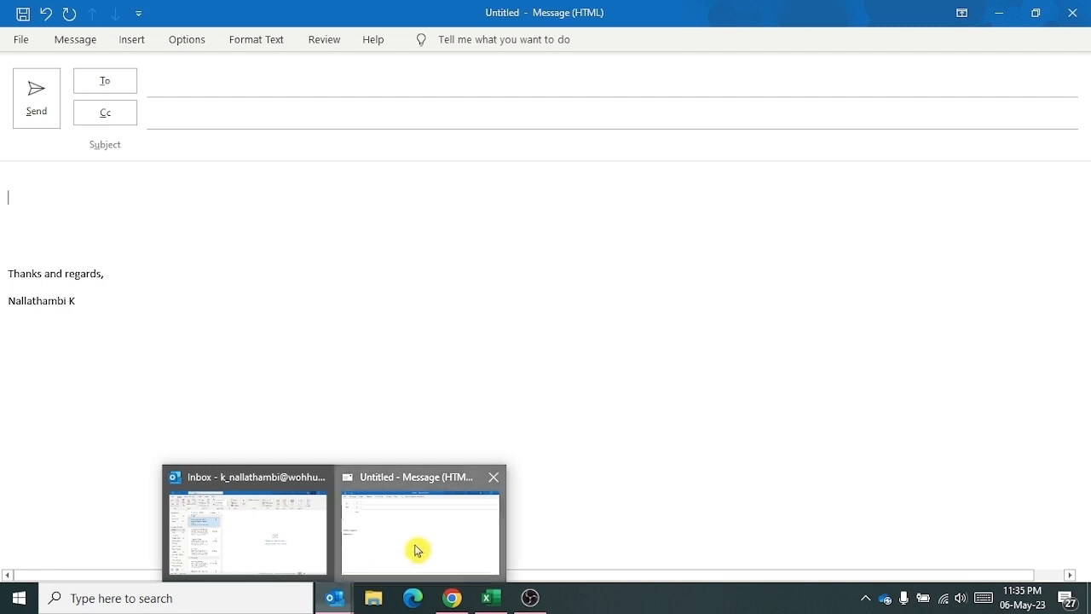
left_click(507, 542)
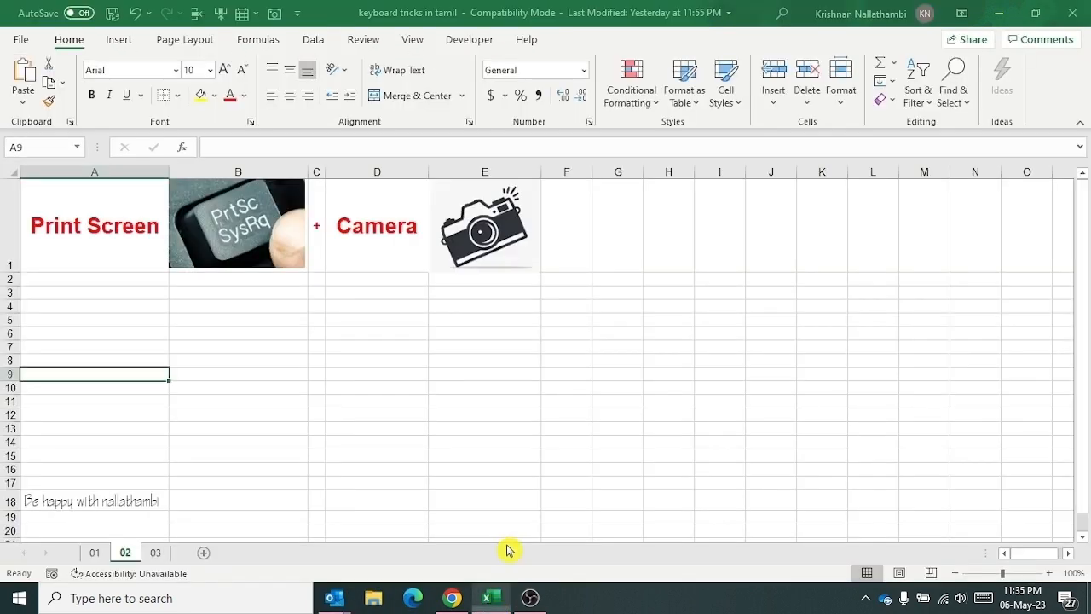
Take a Camera snapshot of A1:E3, place it on sheet 02 and move it up to about cell F5
left_click(283, 377)
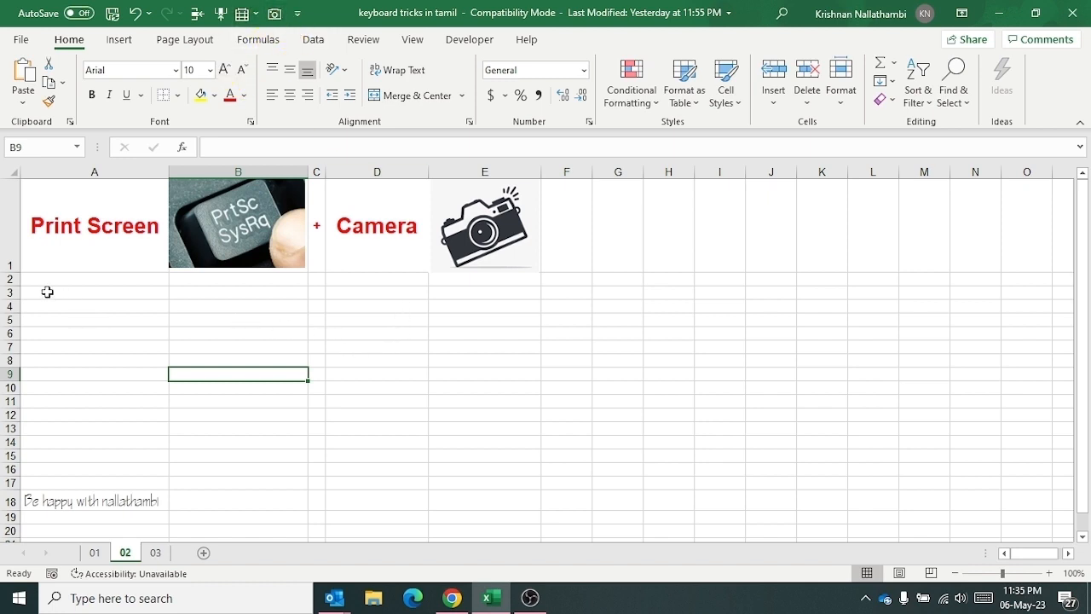
left_click_drag(40, 291, 481, 212)
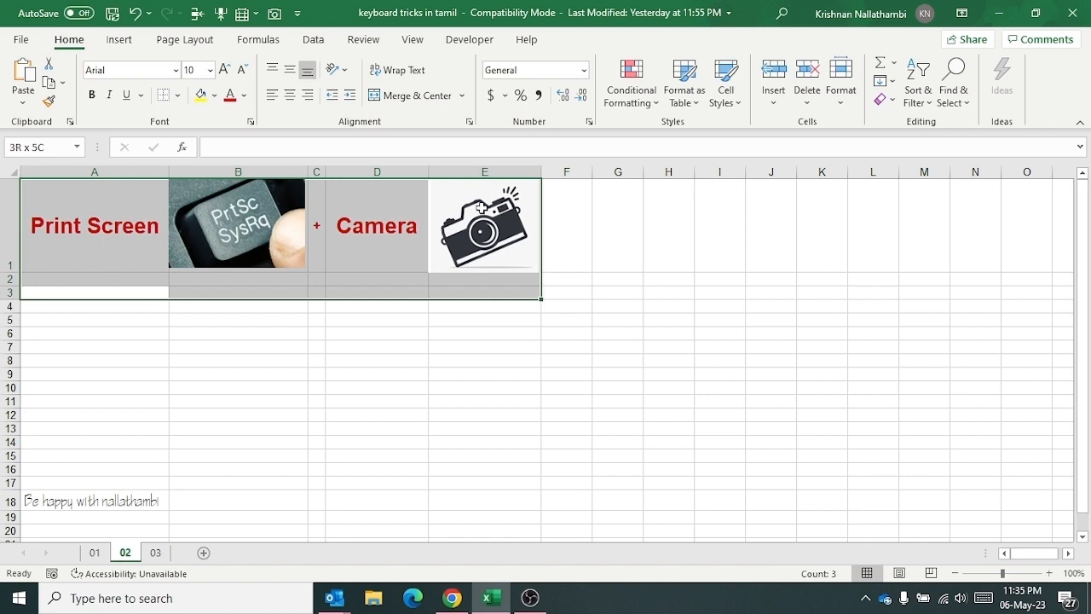
left_click(279, 15)
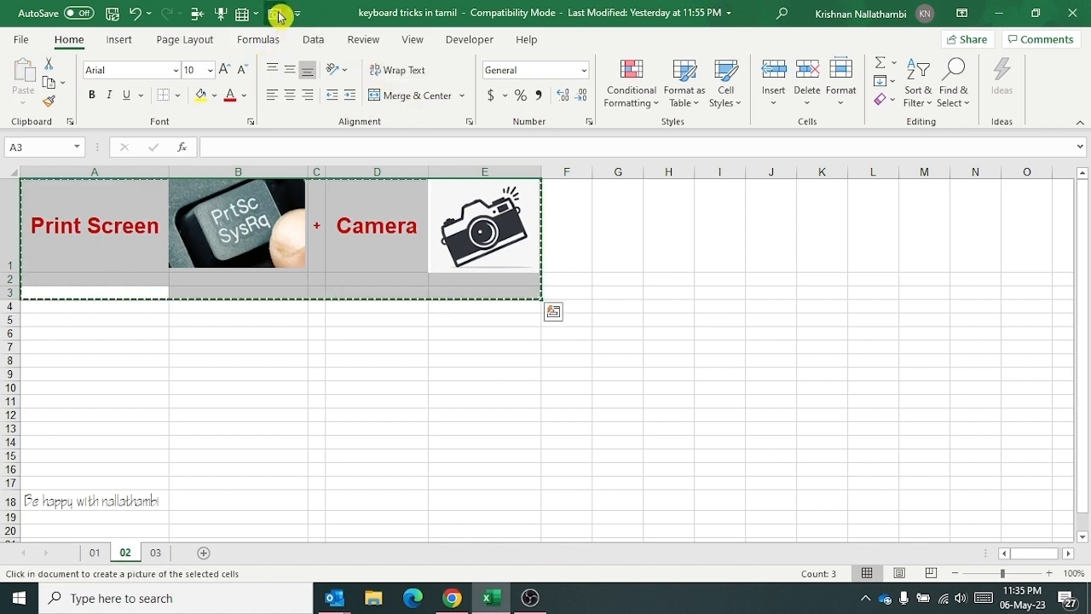
left_click(501, 421)
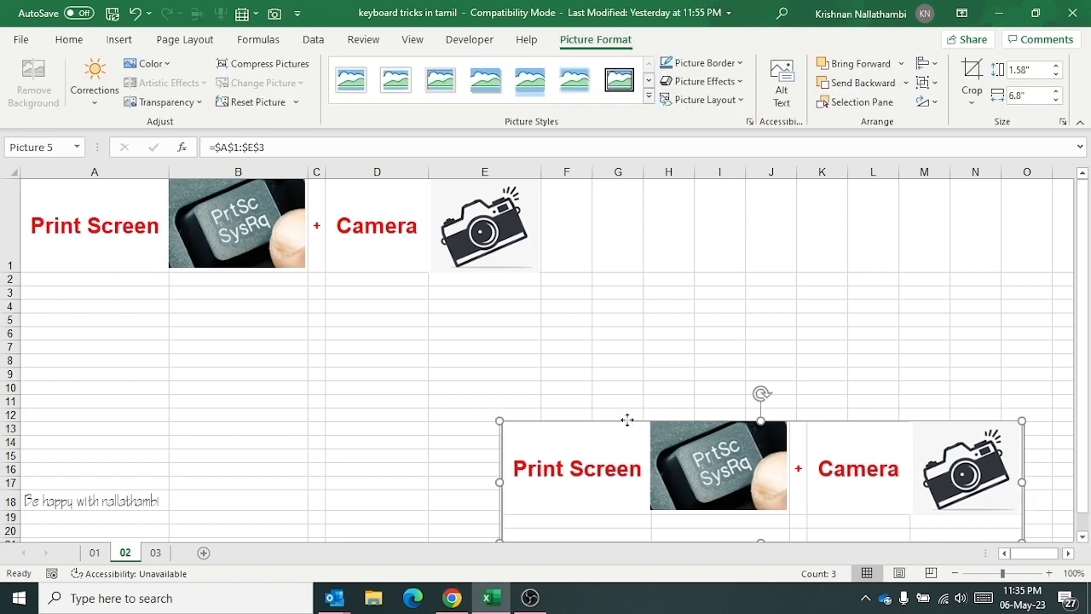
left_click_drag(629, 418, 659, 315)
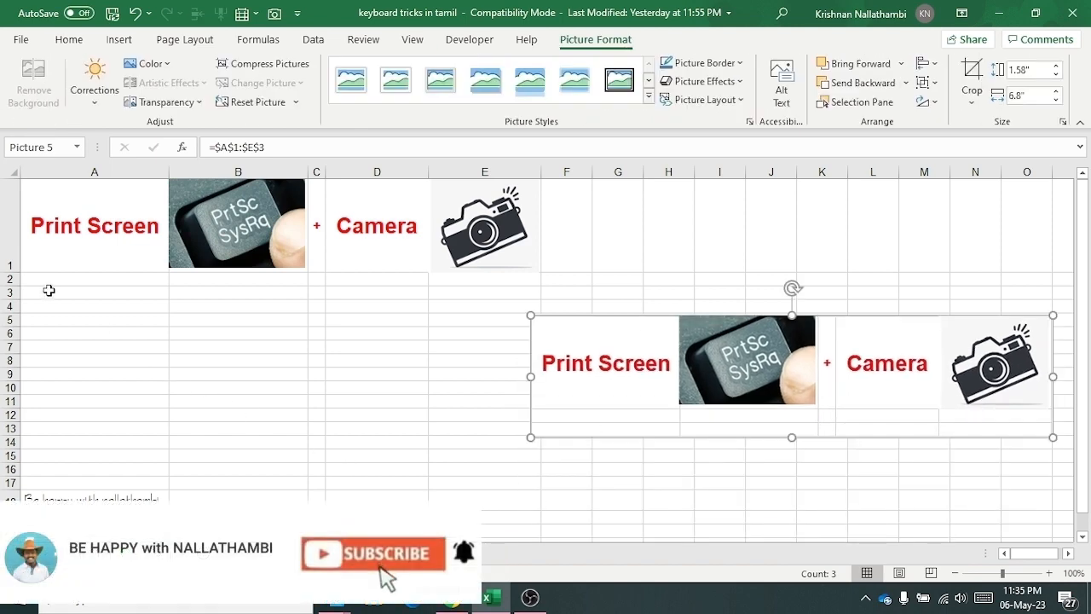
Take a Camera snapshot of A1:E3 and paste it into the blank Outlook email
left_click_drag(49, 288, 450, 196)
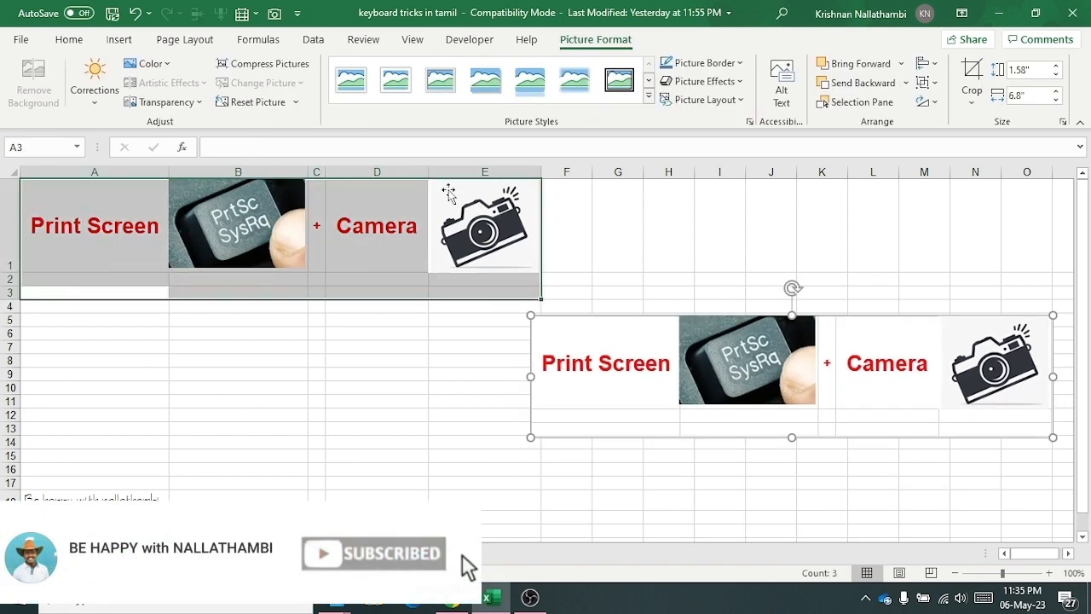
left_click(276, 17)
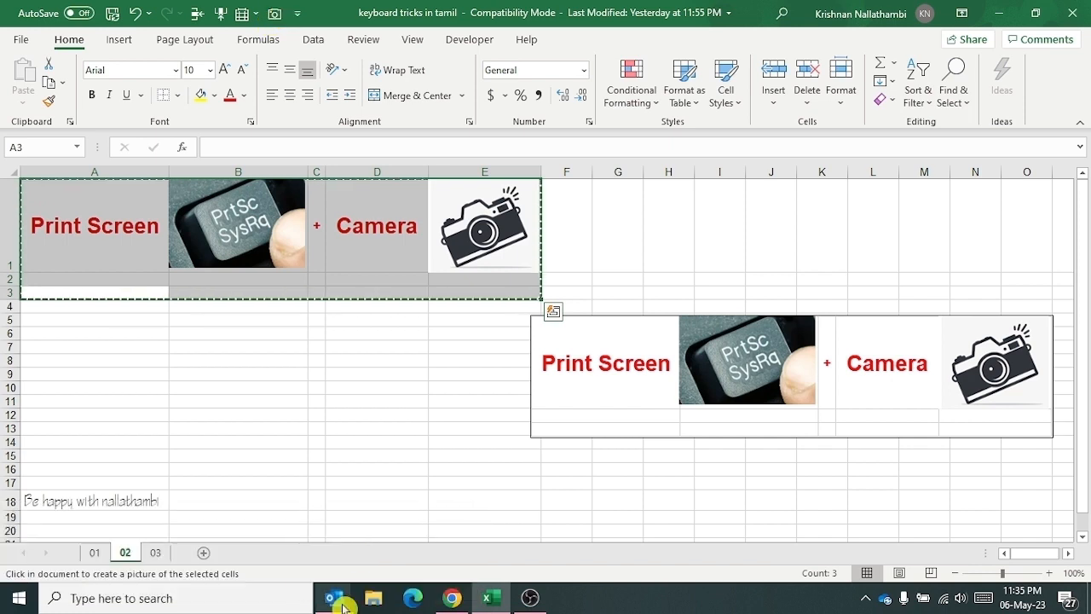
mouse_move(341, 604)
left_click(396, 533)
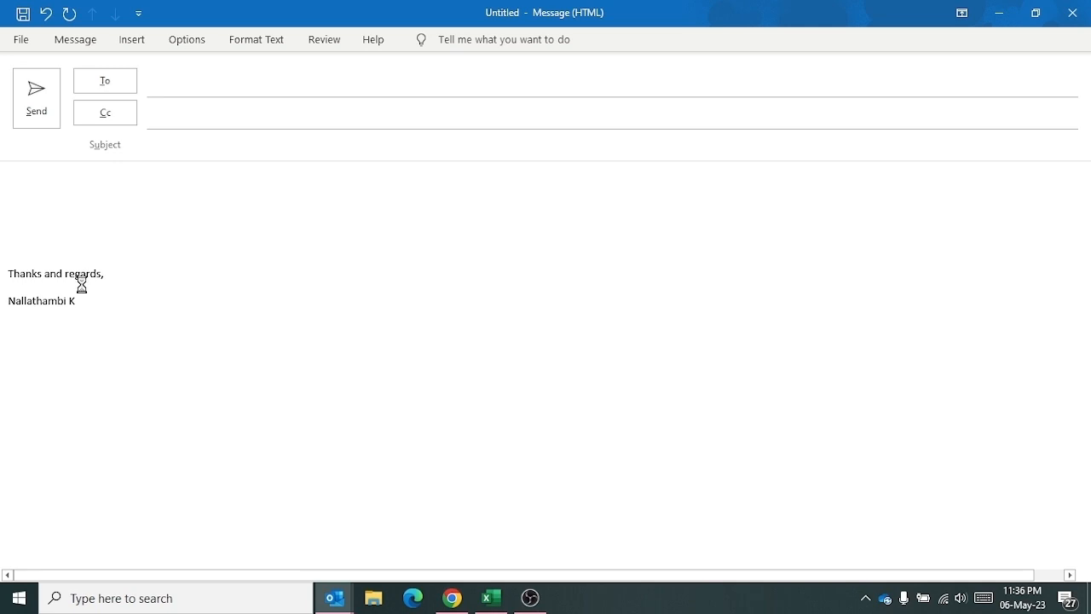
key("ctrl+v")
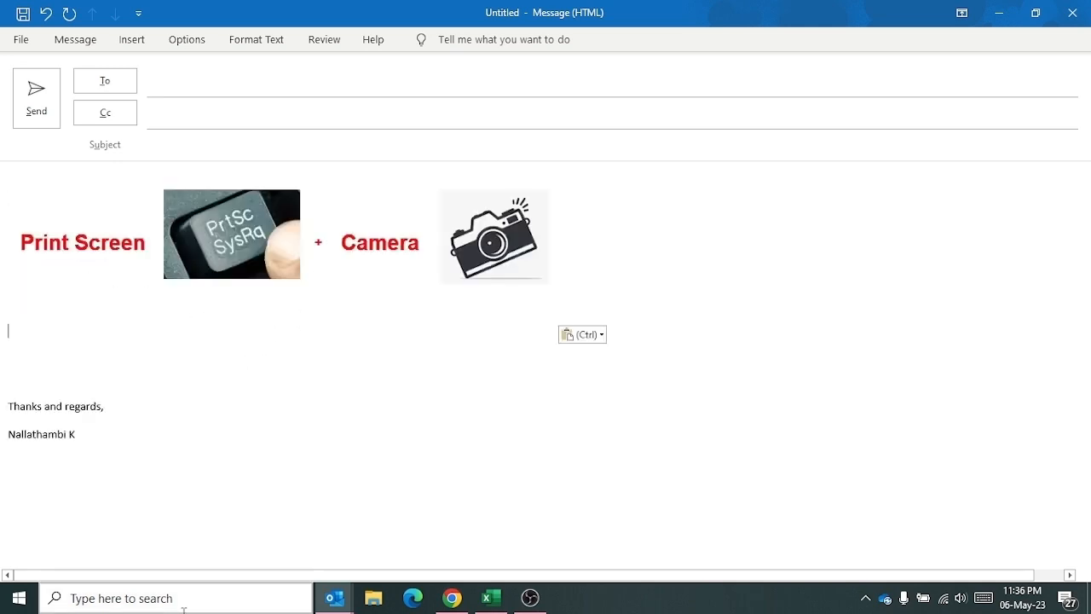
Switch to WhatsApp in Chrome, send the pending full-screen screenshot, and paste and send the Camera snapshot in the same chat
left_click(464, 600)
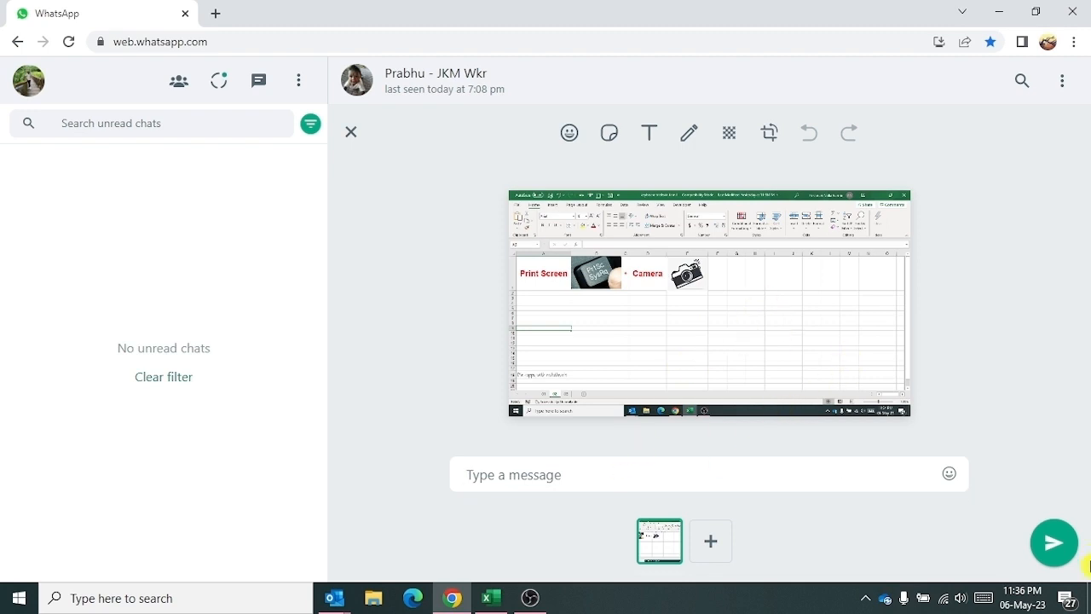
left_click(1051, 542)
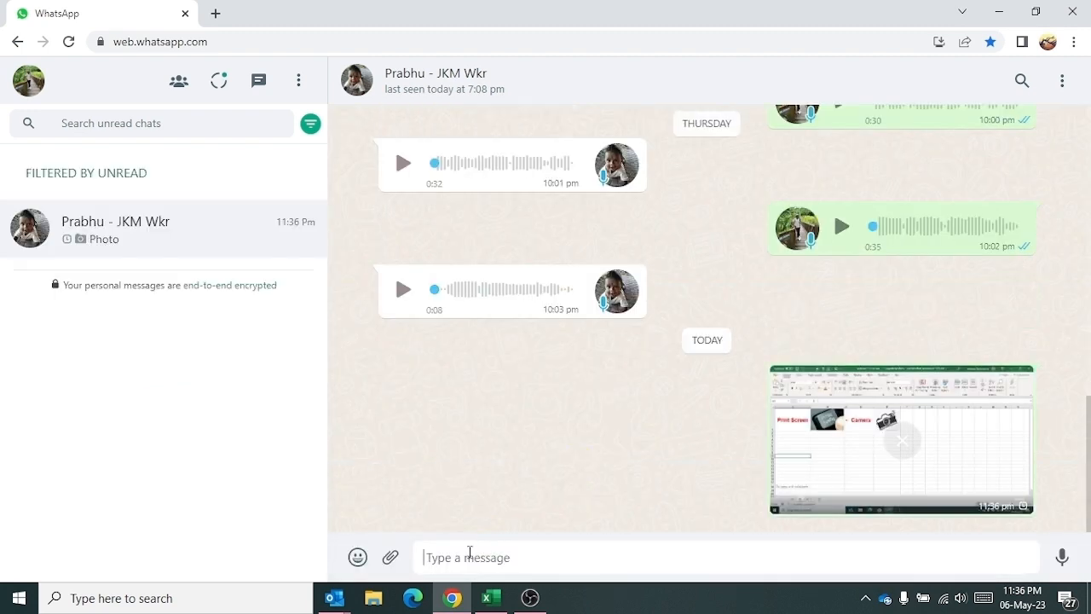
key("ctrl+v")
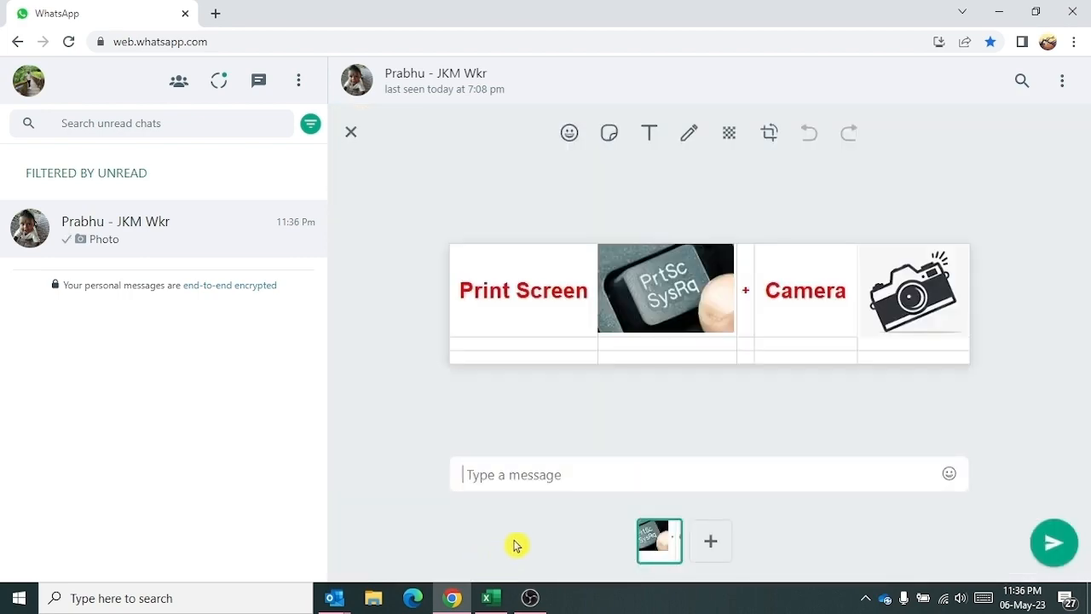
left_click(1053, 543)
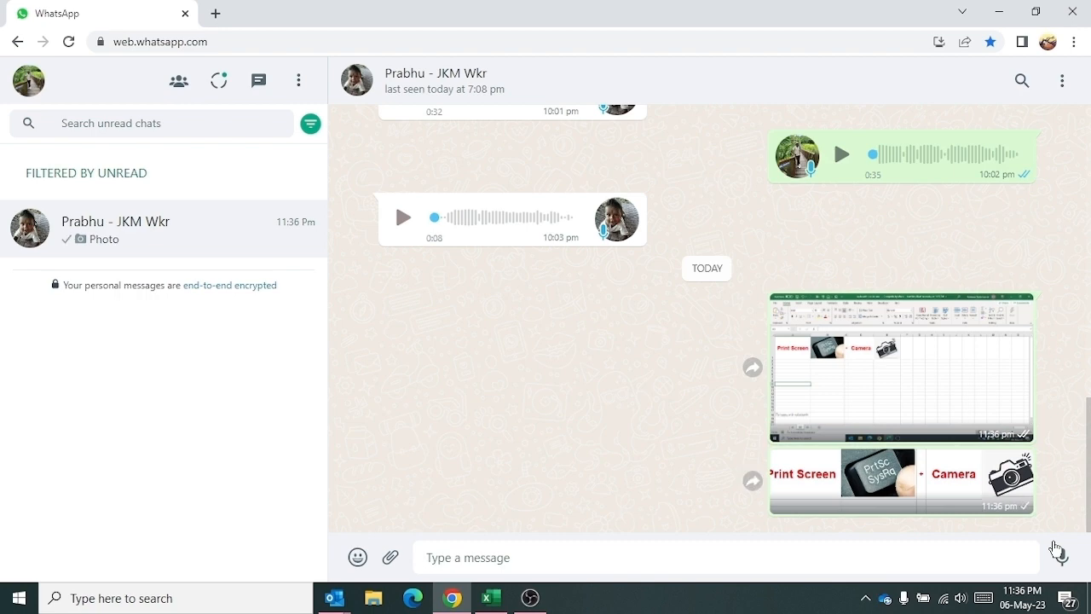
Return to the Excel workbook, place the pending Camera snapshot, and delete both snapshot pictures from sheet 02
key("alt+Tab")
left_click(517, 411)
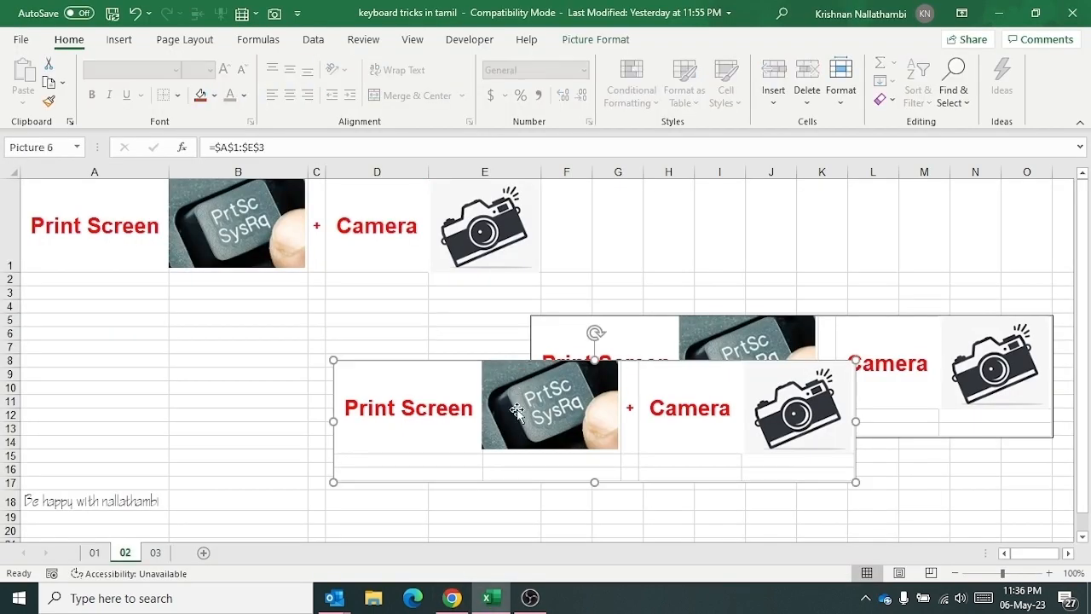
key("Delete")
left_click(602, 361)
key("Delete")
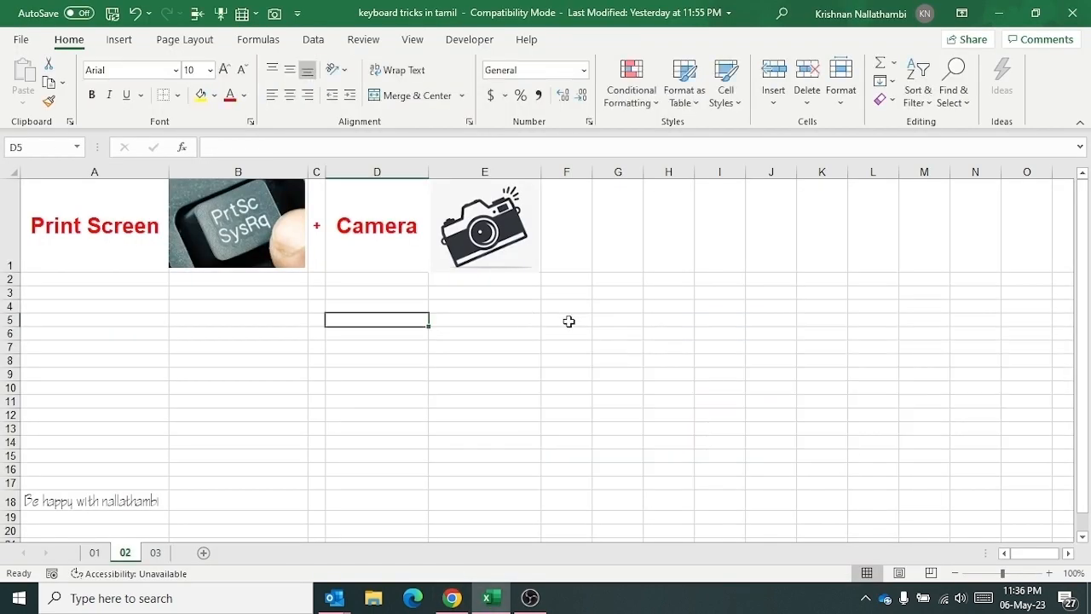
left_click(425, 356)
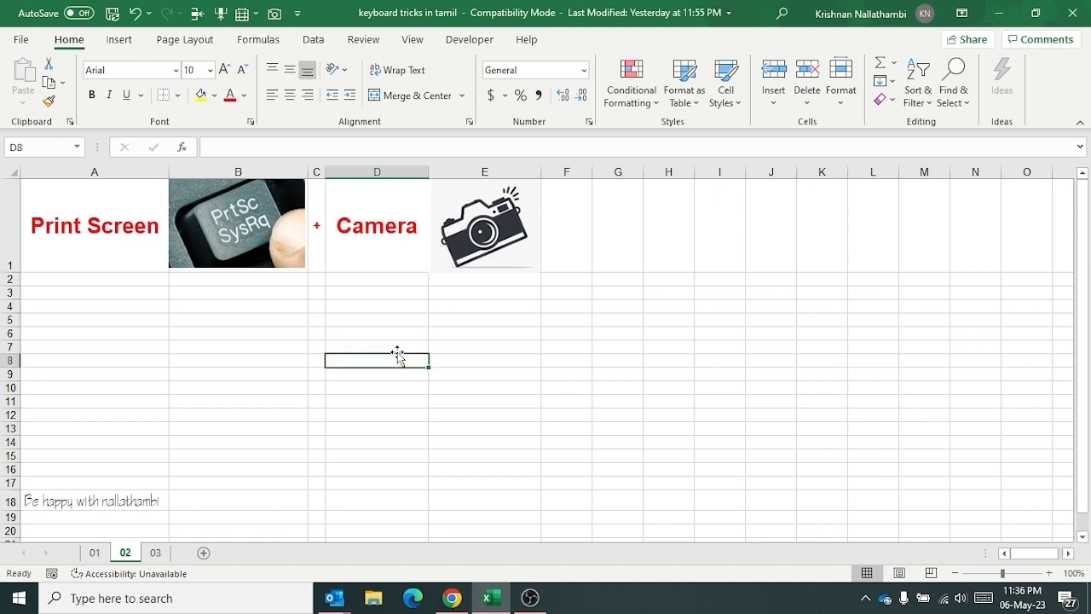
Open the Quick Access Toolbar customization options and list All Commands
left_click(305, 17)
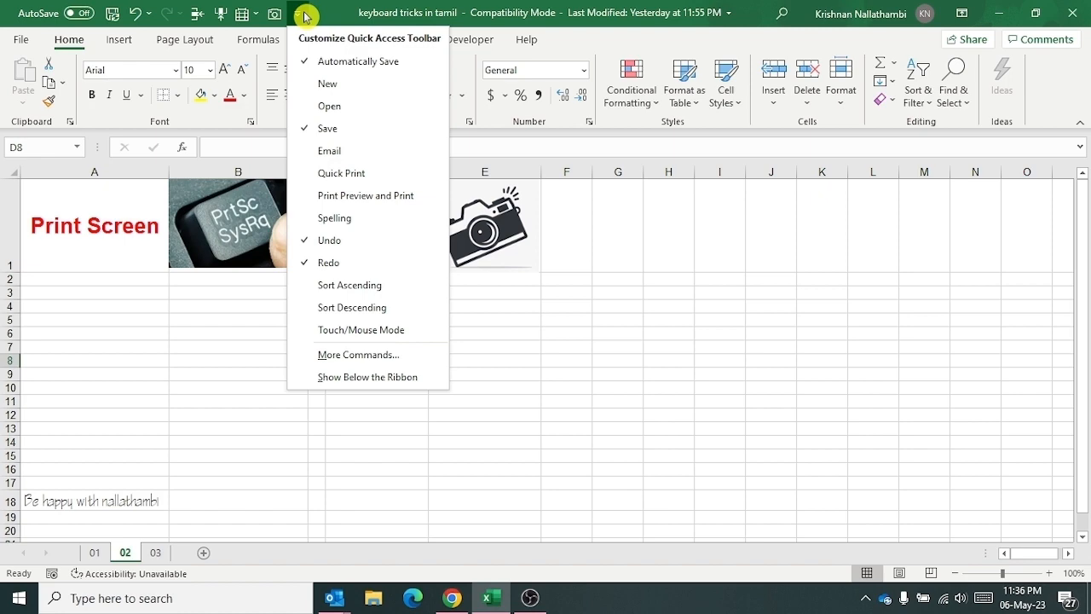
left_click(370, 356)
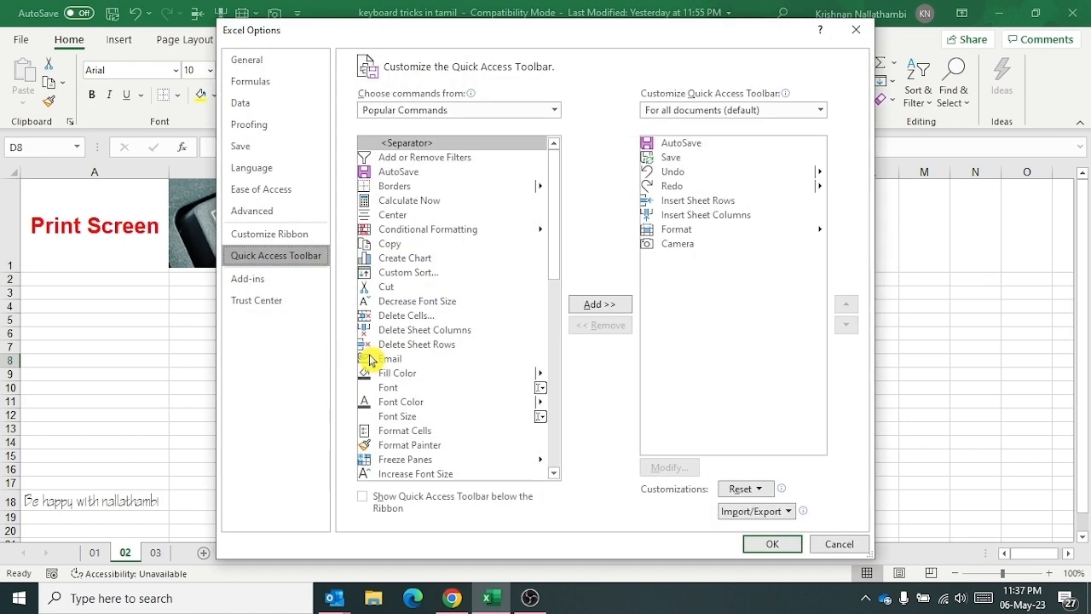
left_click(495, 108)
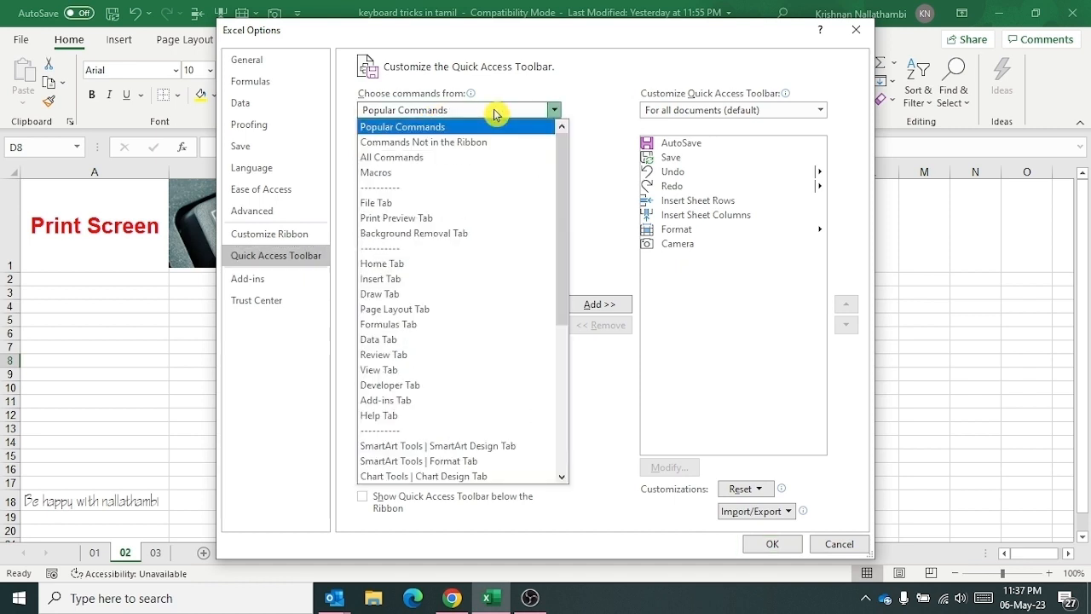
key("Escape")
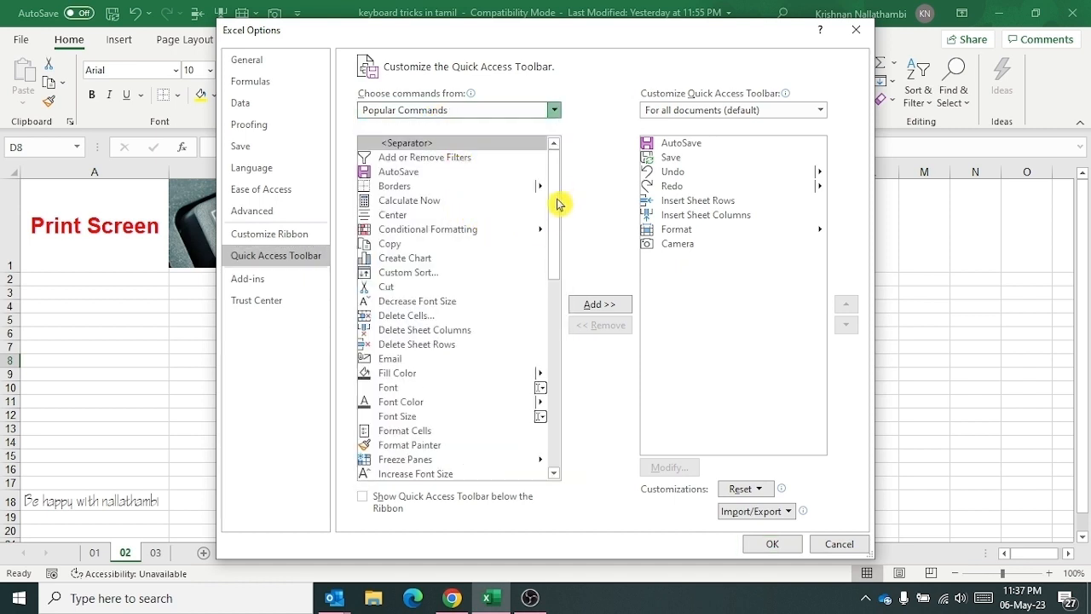
key("Down")
key("Down")
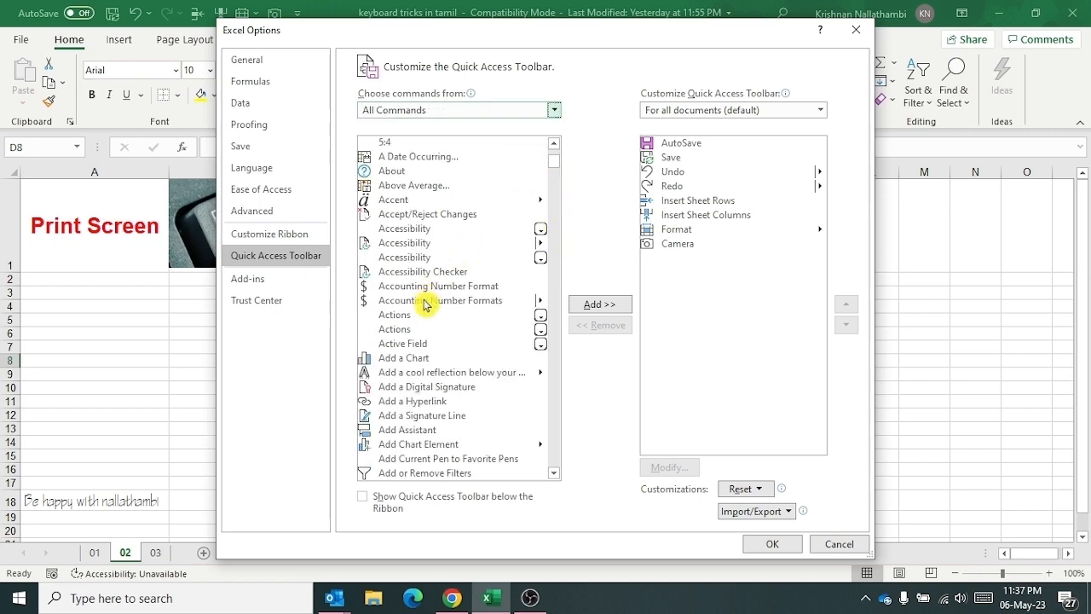
Find the Camera command among all available commands and close Excel Options without adding anything
scroll(426, 302, "down", 4)
scroll(427, 305, "down", 20)
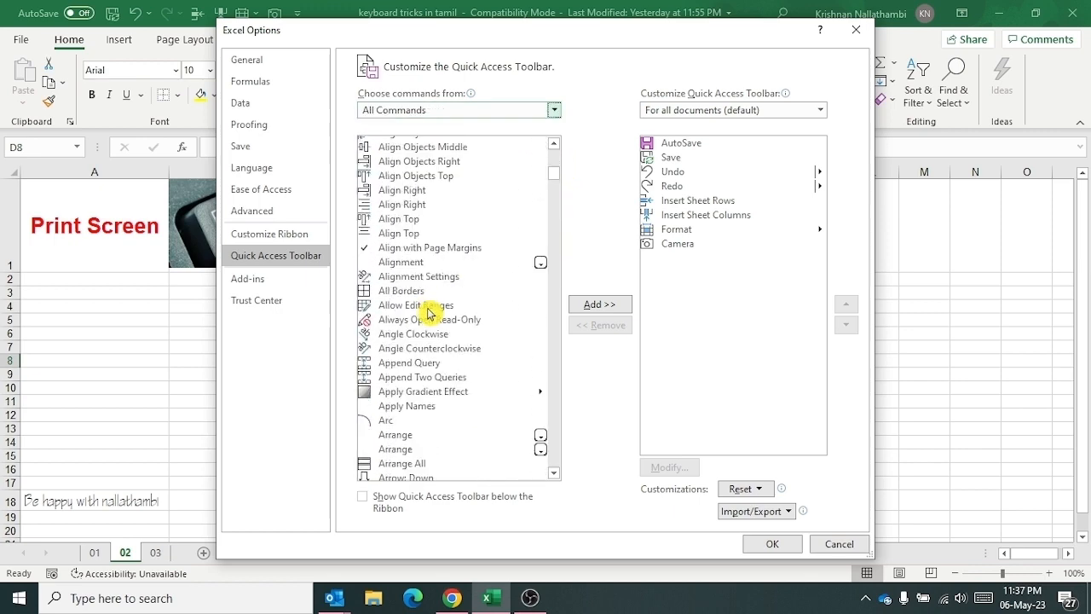
scroll(428, 326, "down", 13)
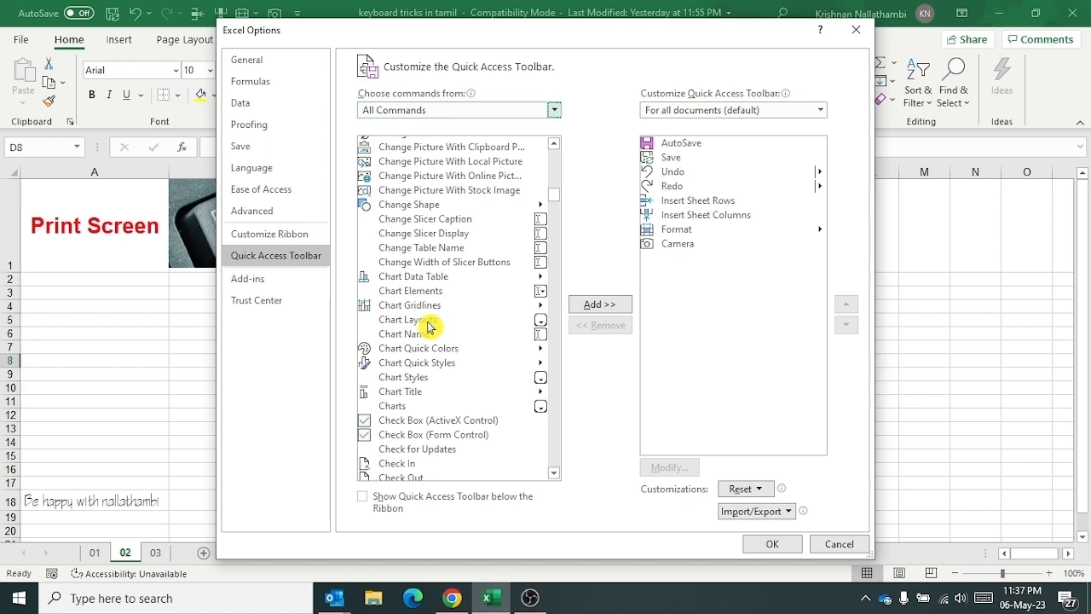
scroll(428, 324, "up", 4)
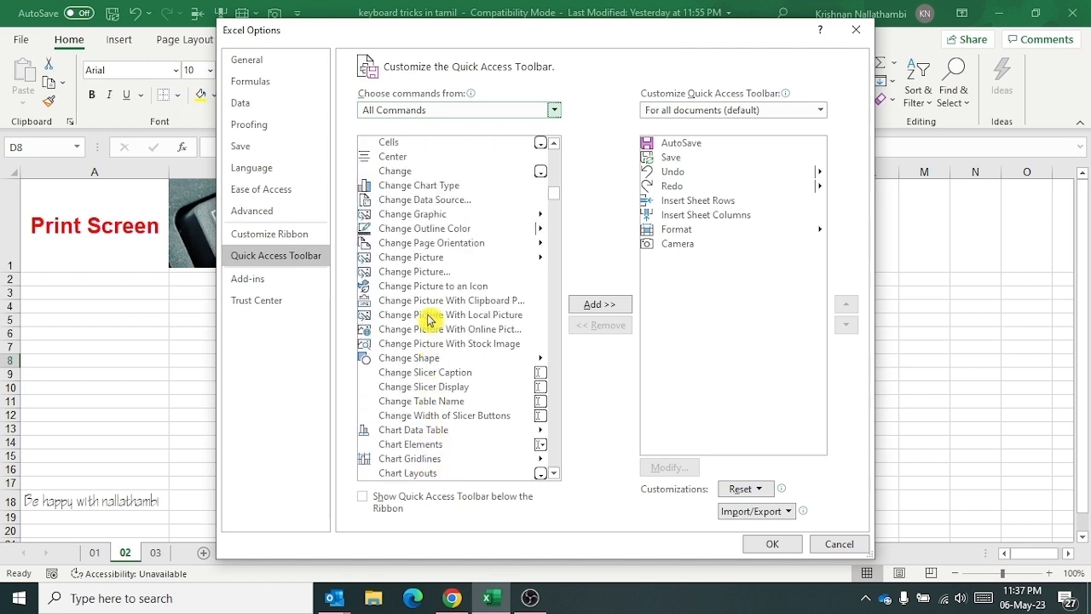
scroll(428, 257, "up", 3)
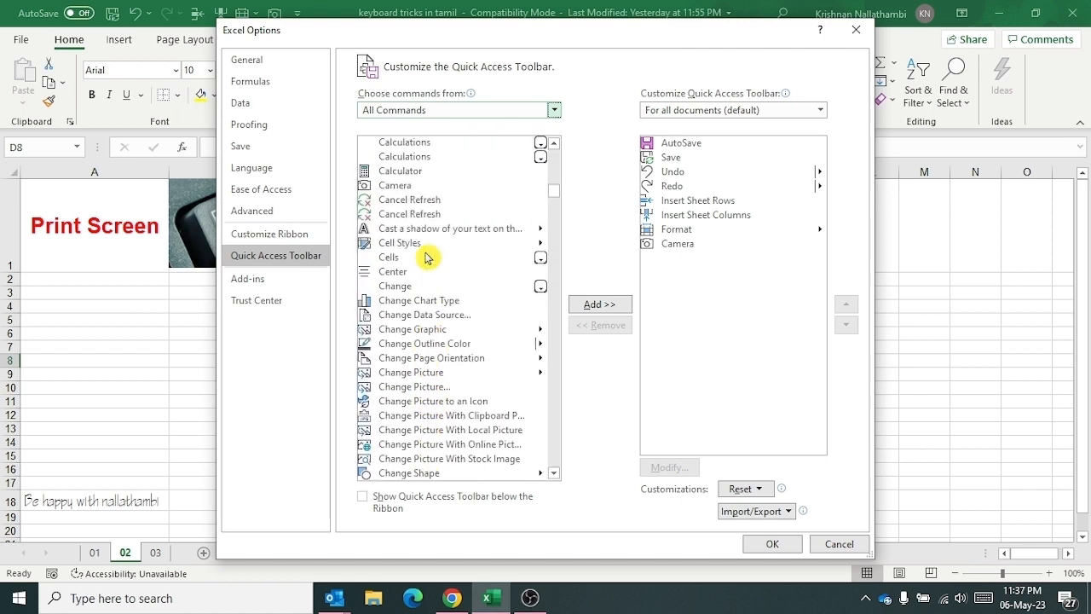
left_click(399, 188)
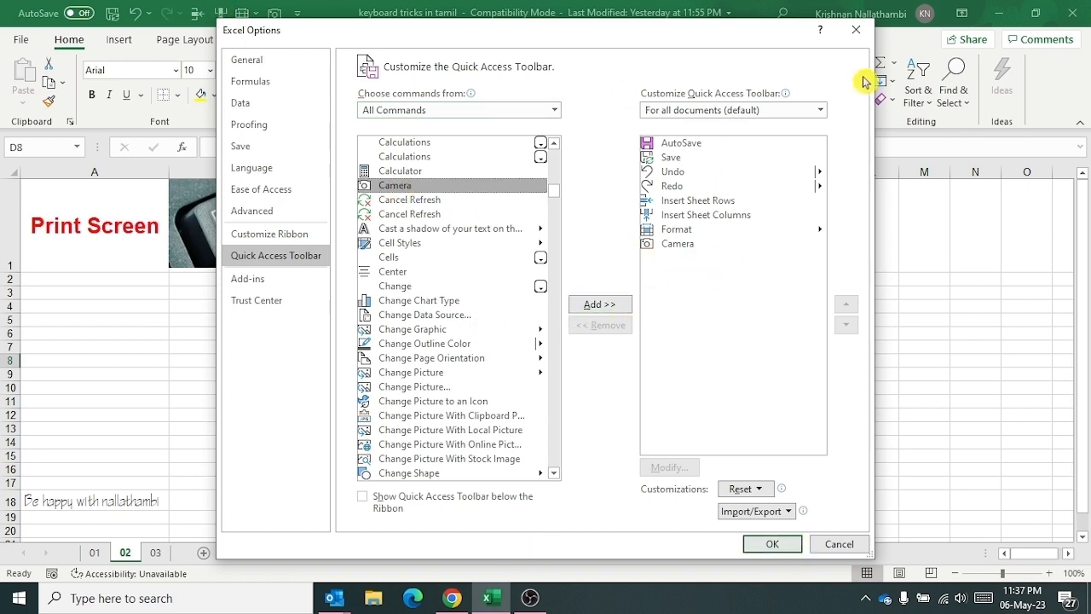
left_click(855, 29)
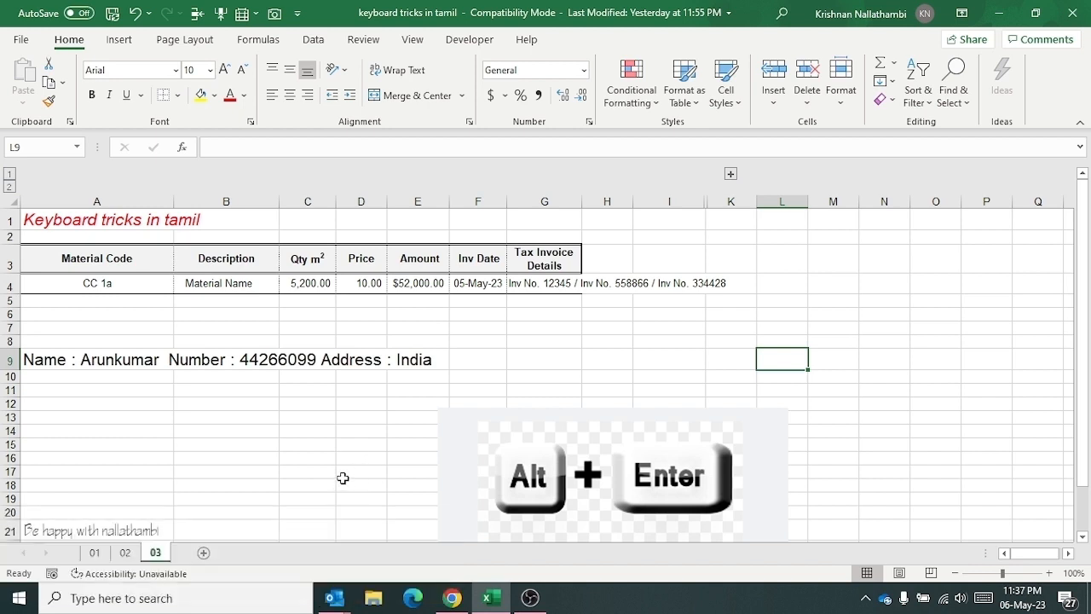
On sheet 03, apply Wrap Text to the Qty header in C3 and test it by narrowing and re-widening column C
left_click(218, 433)
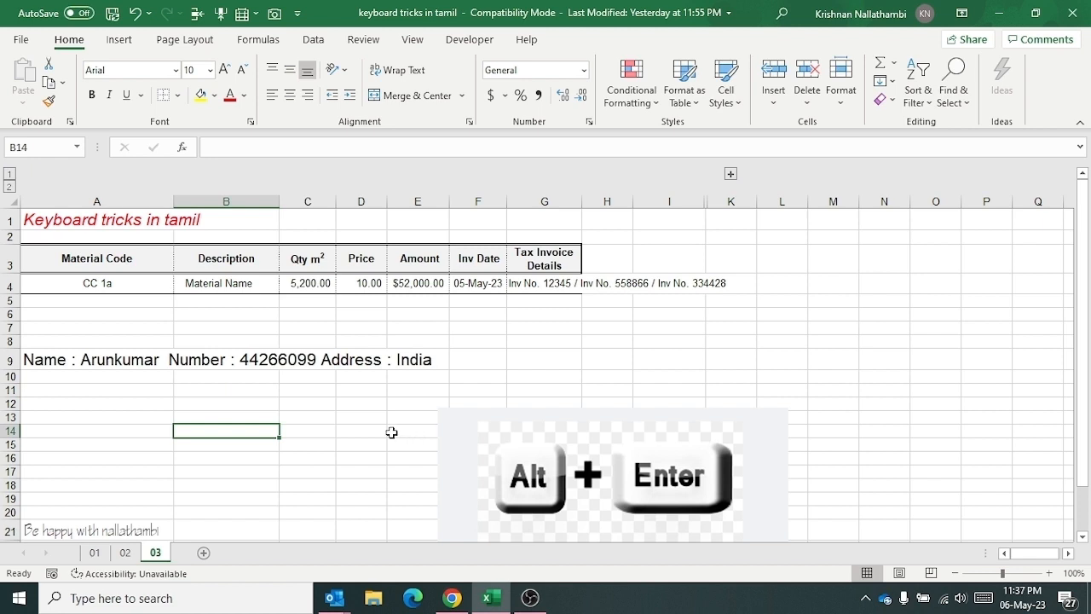
left_click(338, 420)
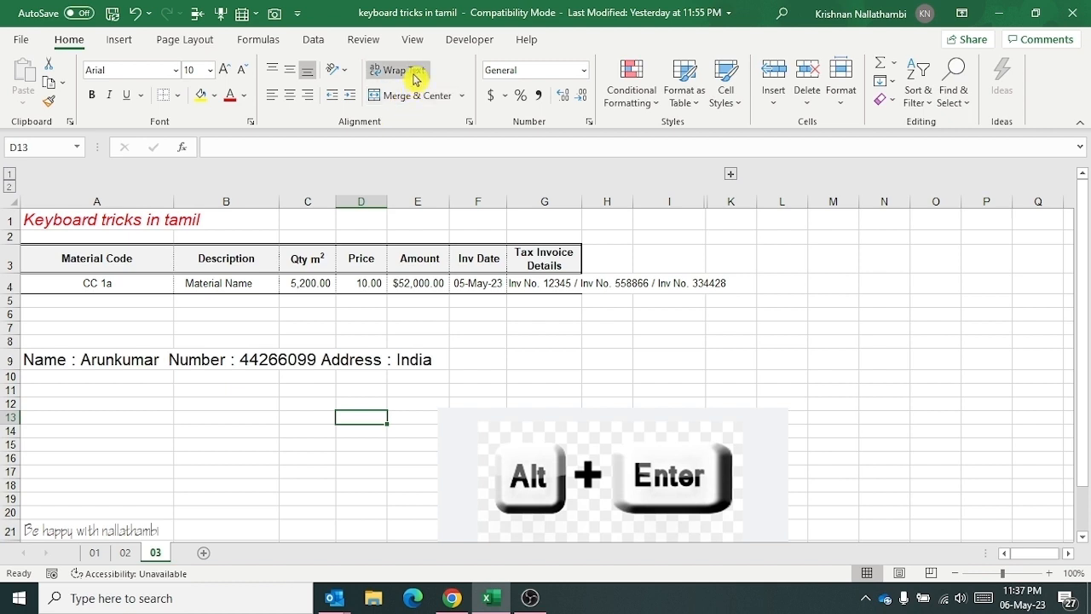
left_click(321, 257)
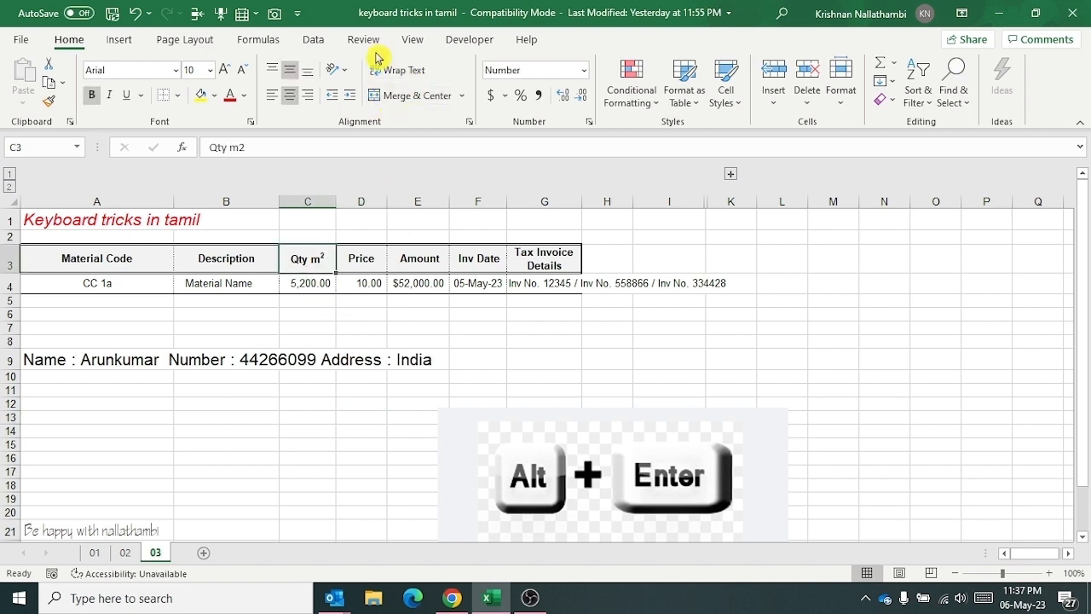
left_click(399, 69)
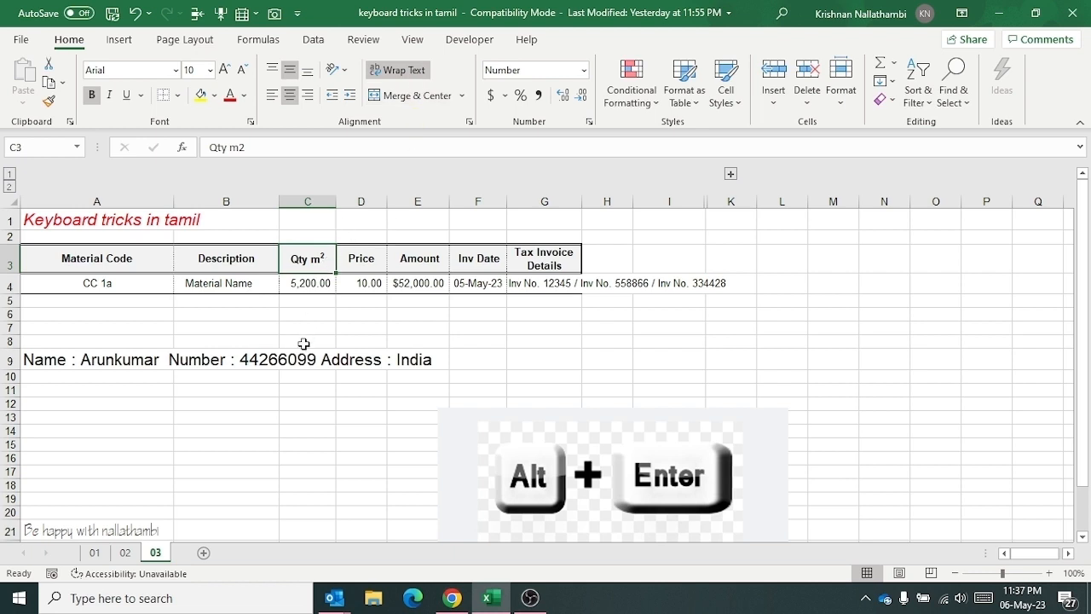
left_click_drag(336, 202, 314, 205)
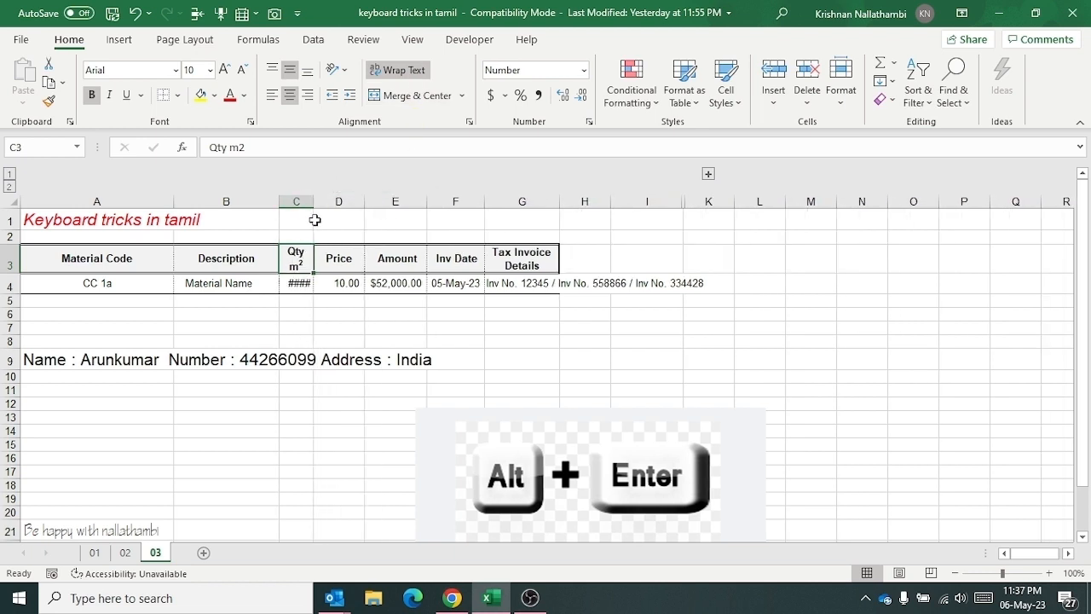
left_click(308, 286)
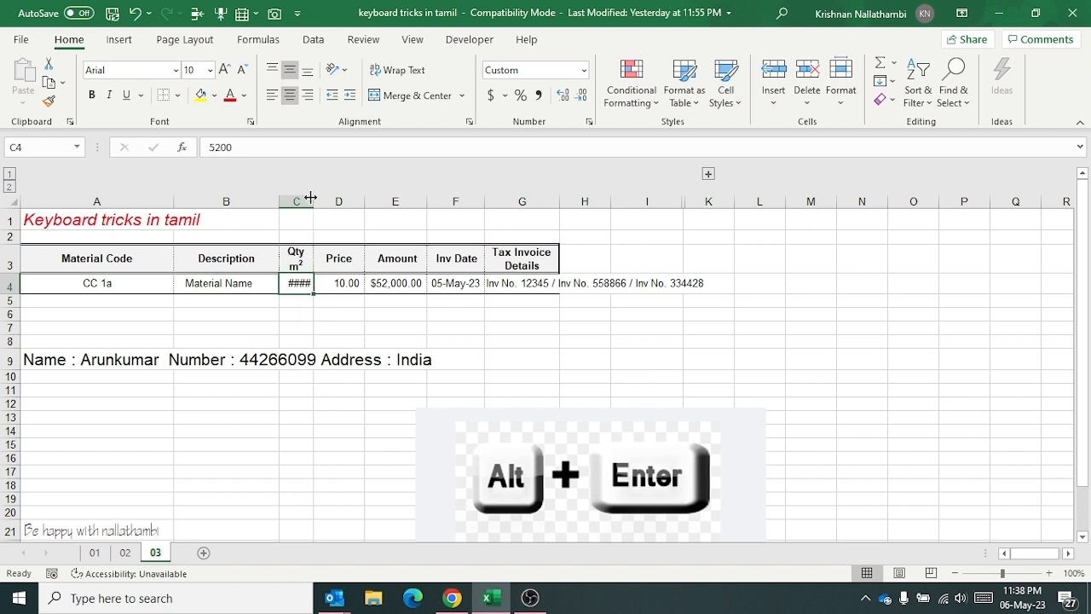
left_click_drag(311, 198, 344, 197)
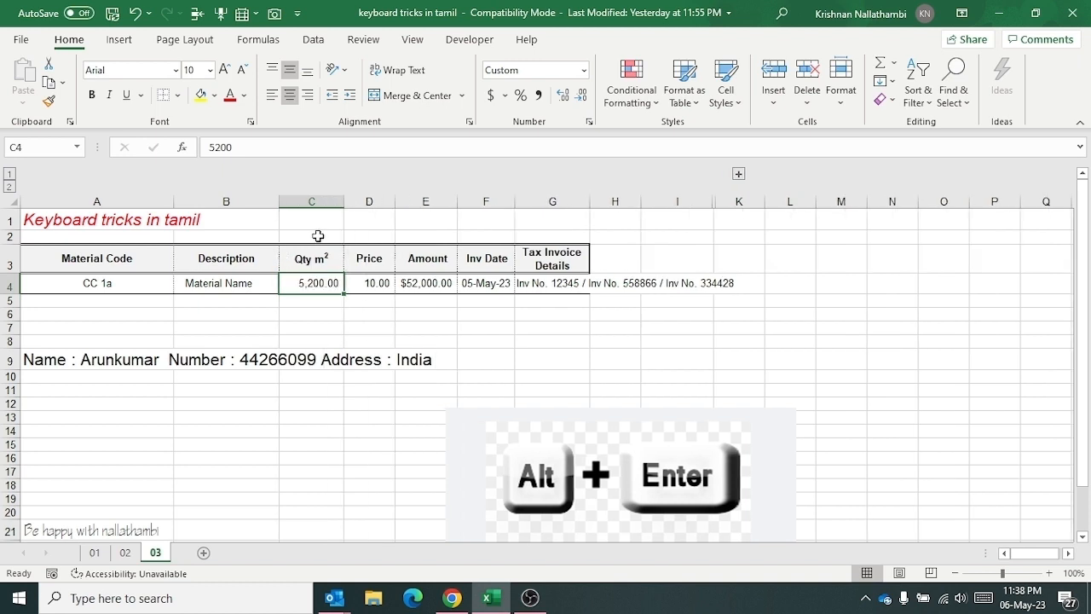
Insert a line break after Qty in header cell C3 and enclose the m2 unit in parentheses
left_click(307, 260)
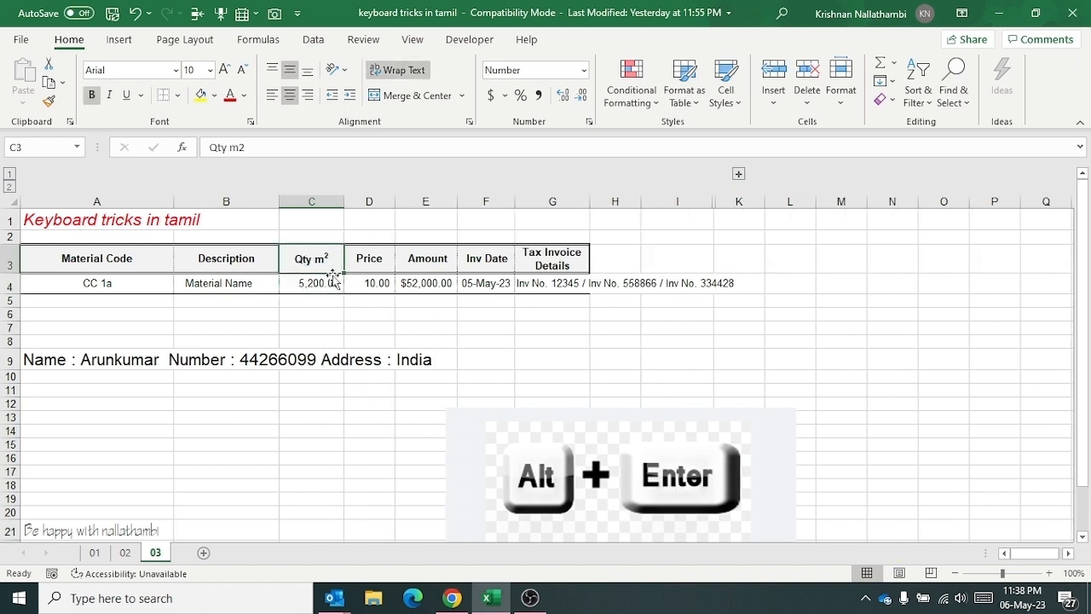
double_click(312, 260)
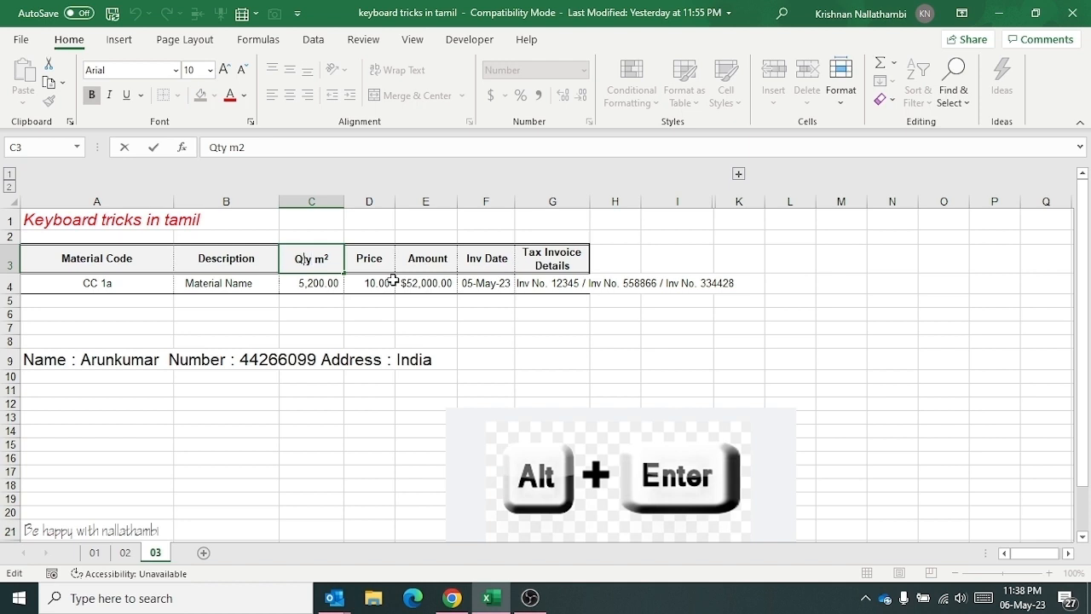
key("alt+Return")
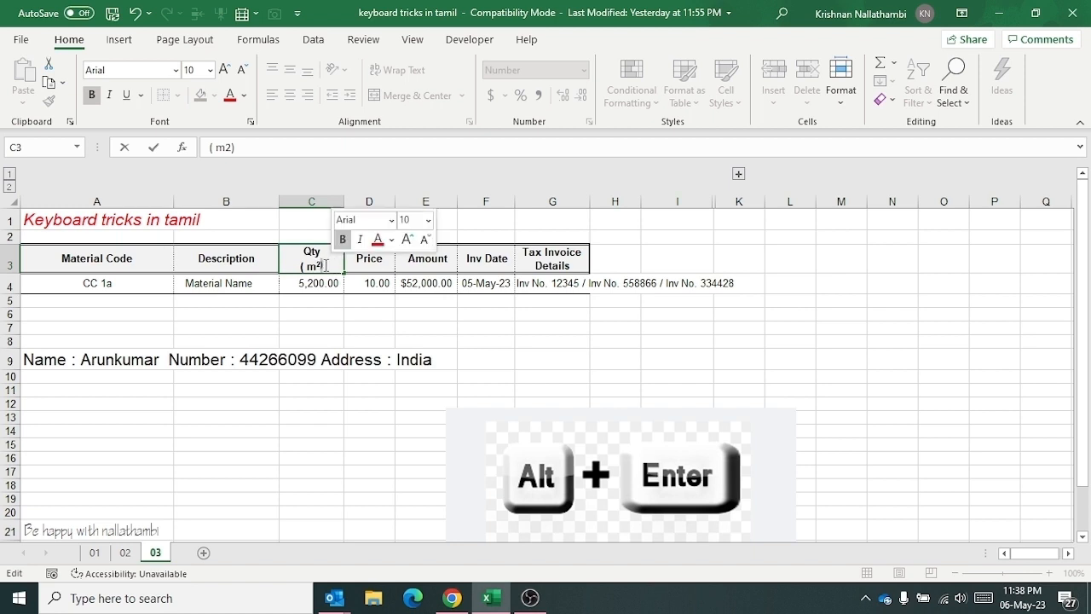
Clear the Superscript effect from the closing parenthesis in C3 and finish editing the header
right_click(324, 266)
left_click(357, 401)
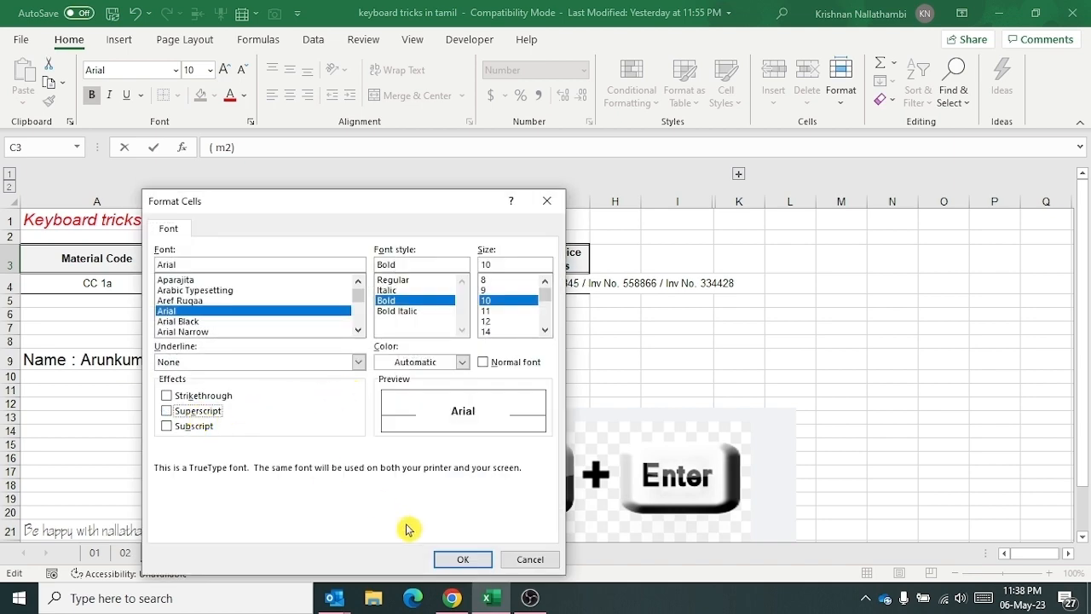
left_click(463, 559)
left_click(314, 422)
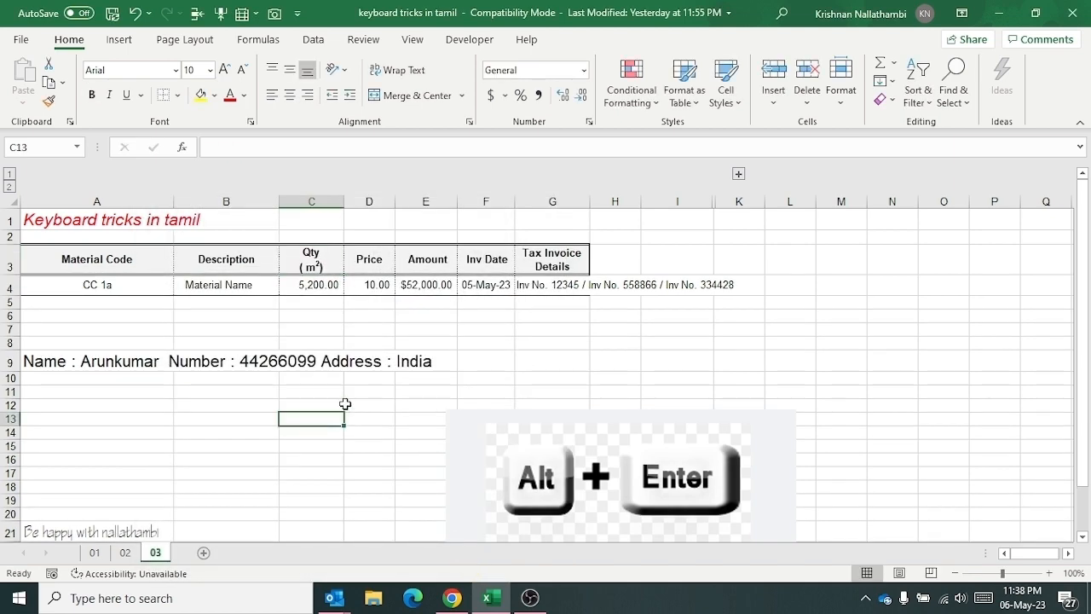
left_click(372, 265)
left_click(192, 376)
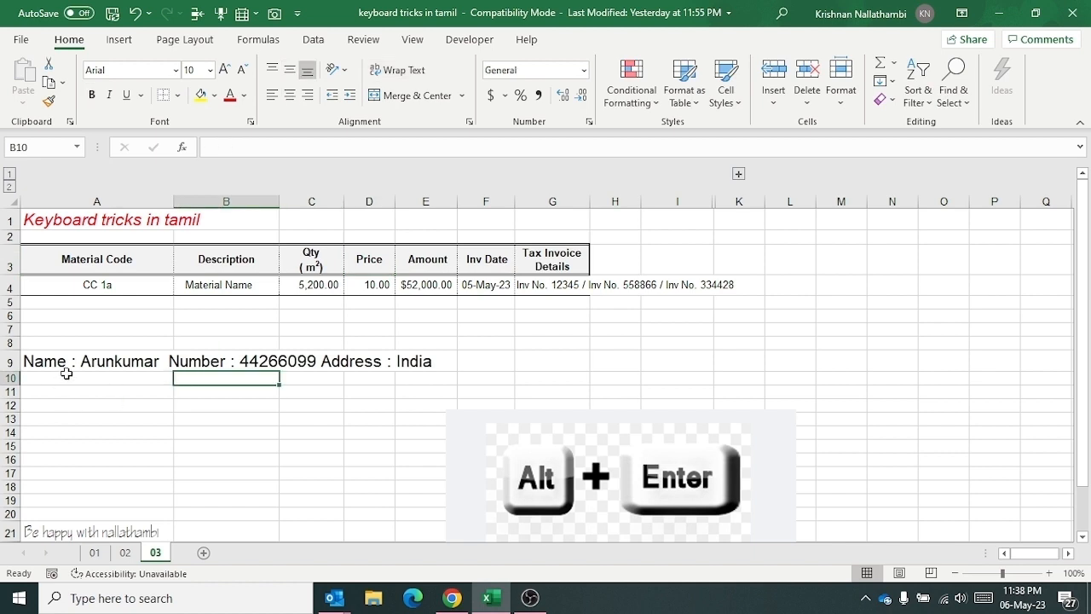
Split the contact text in cell A9 onto three lines with line breaks before Number and before Address
left_click(67, 368)
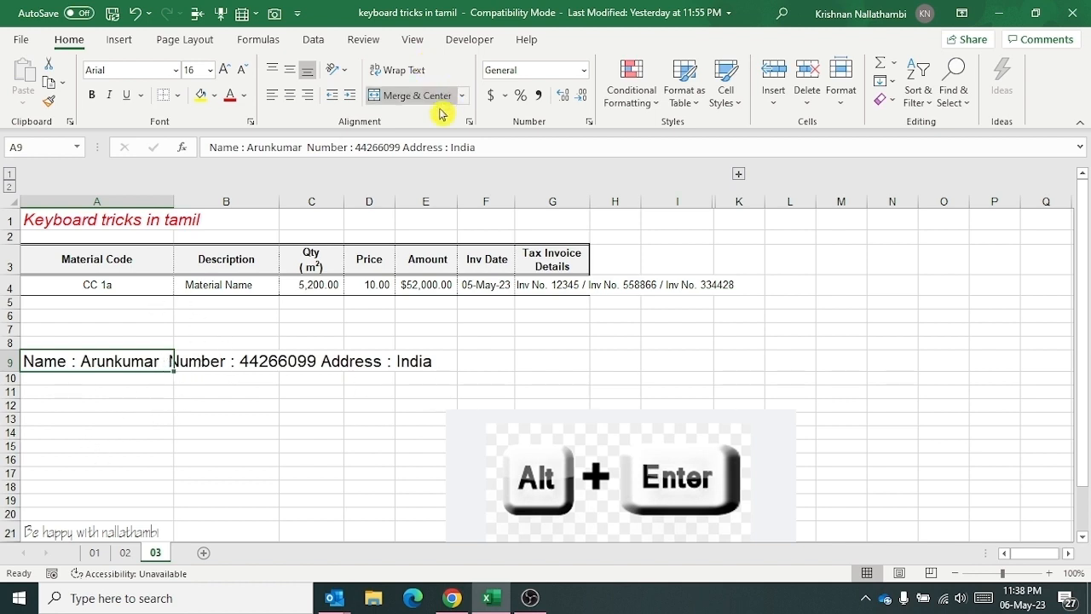
double_click(158, 364)
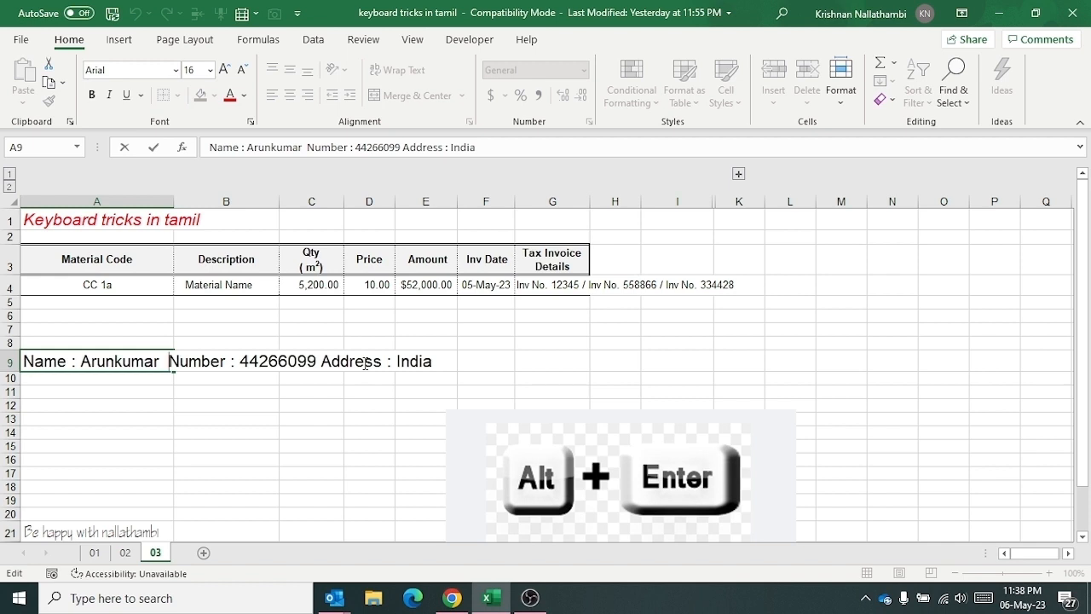
key("alt+Return")
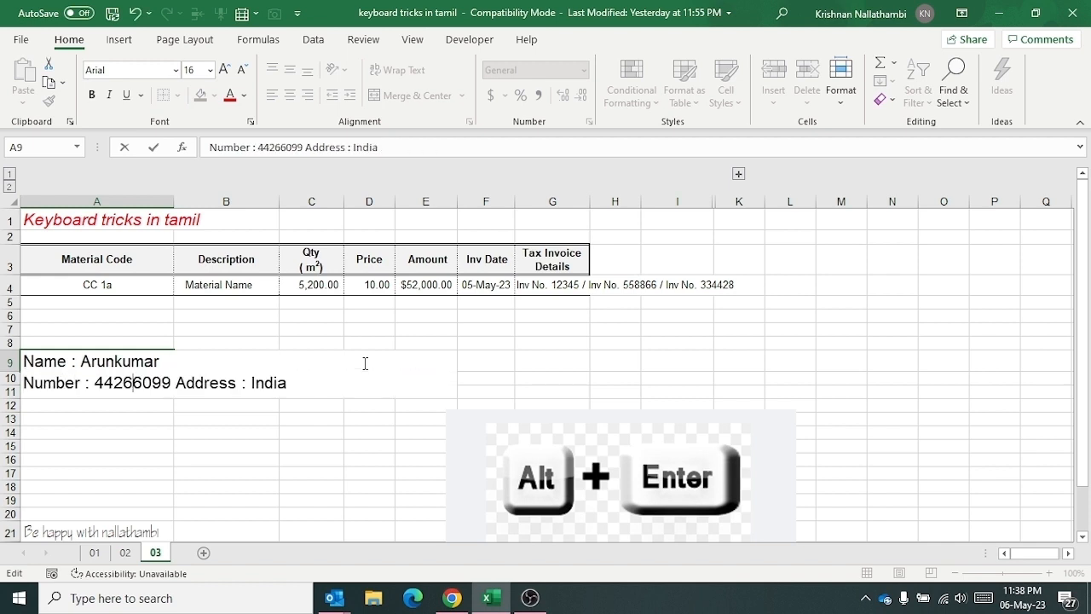
key("alt+Return")
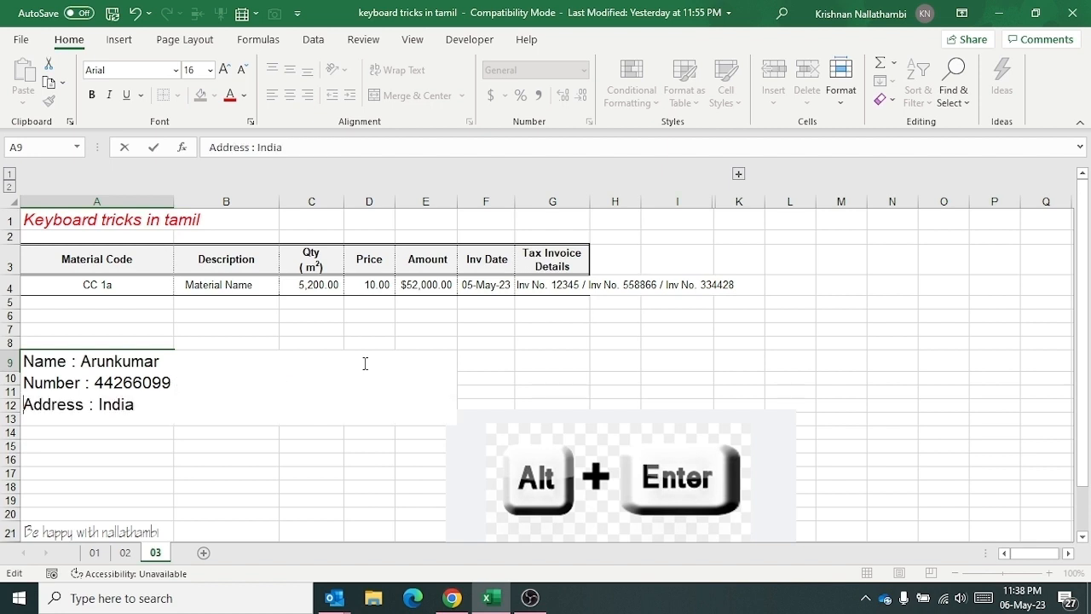
key("Return")
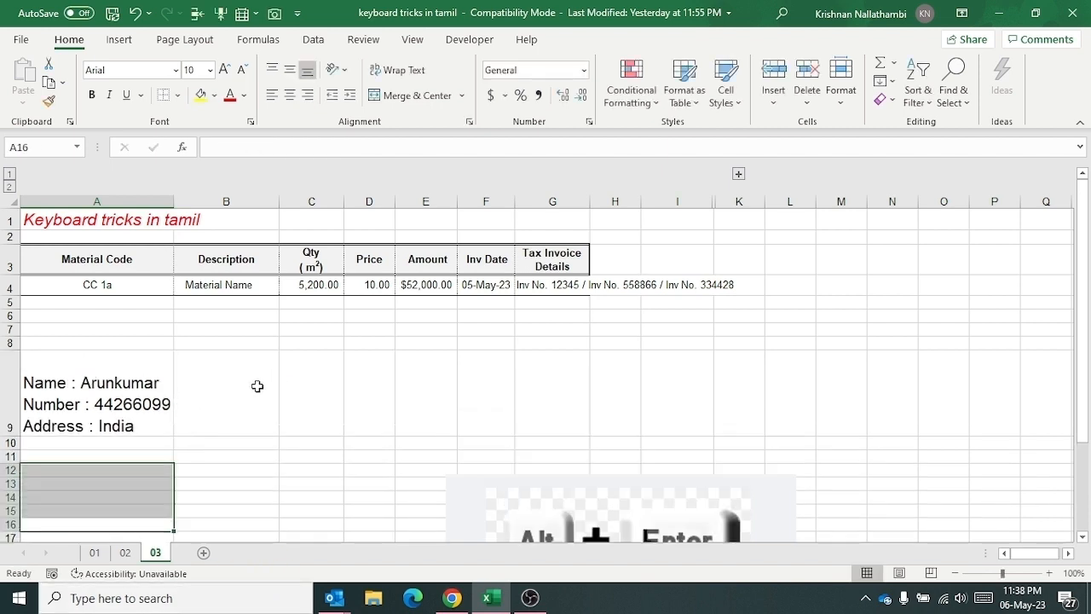
left_click(256, 385)
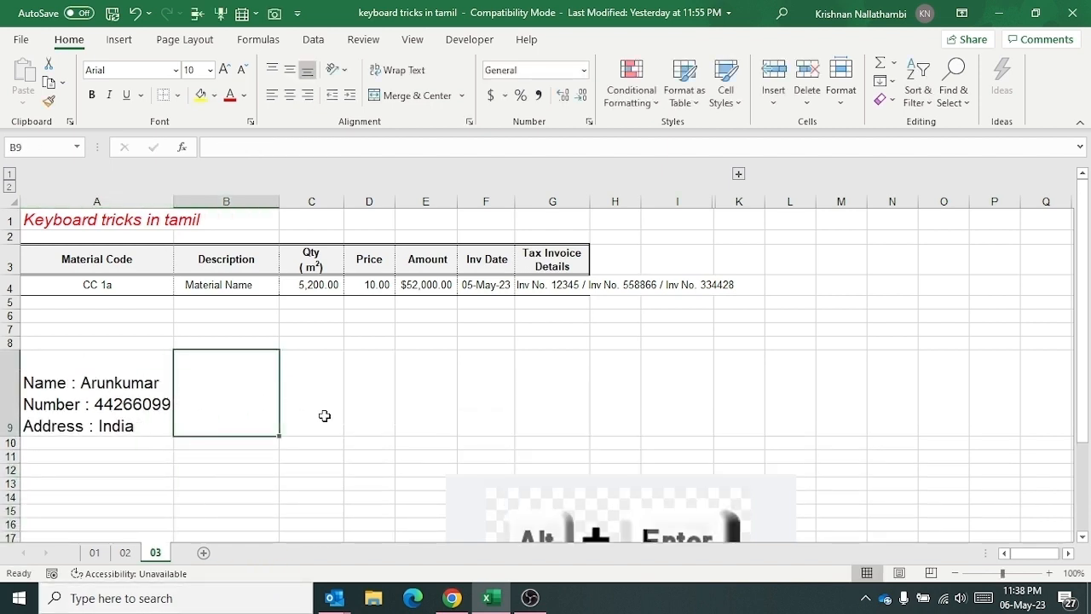